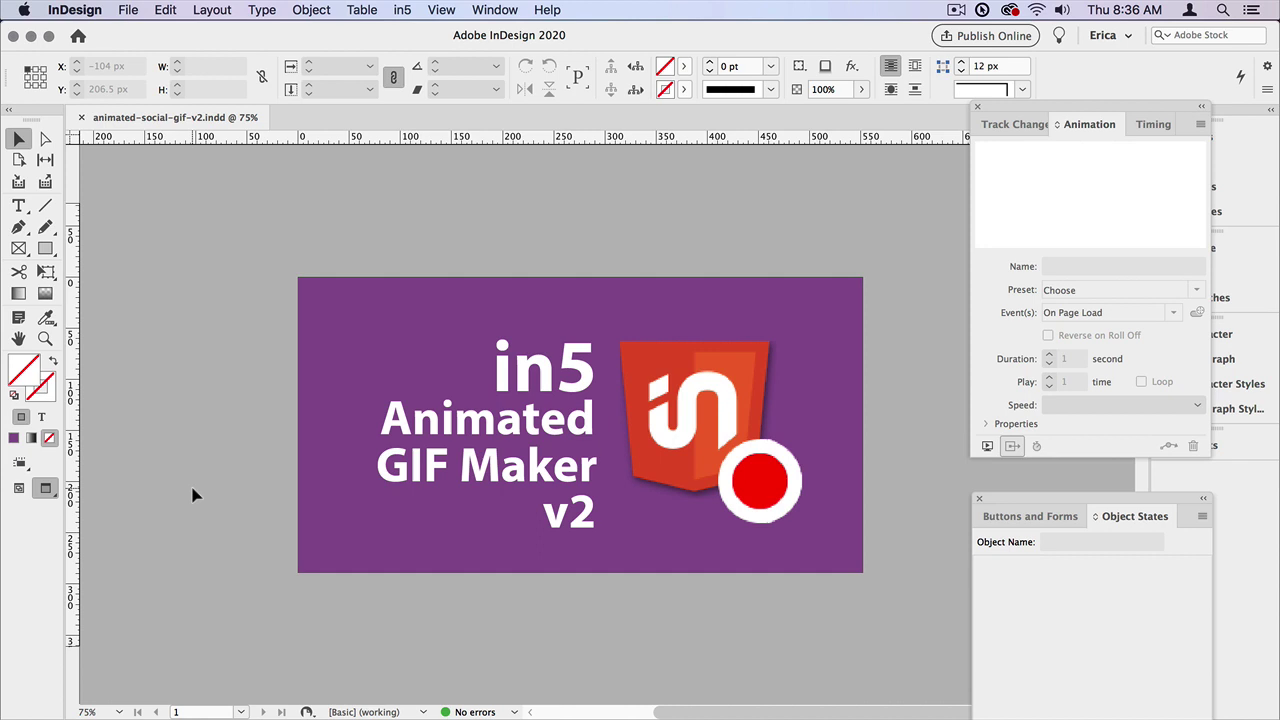
Step: Show frame edges, then check the fly-in animations on the in5 text, Animated text and logo
left_click(18, 488)
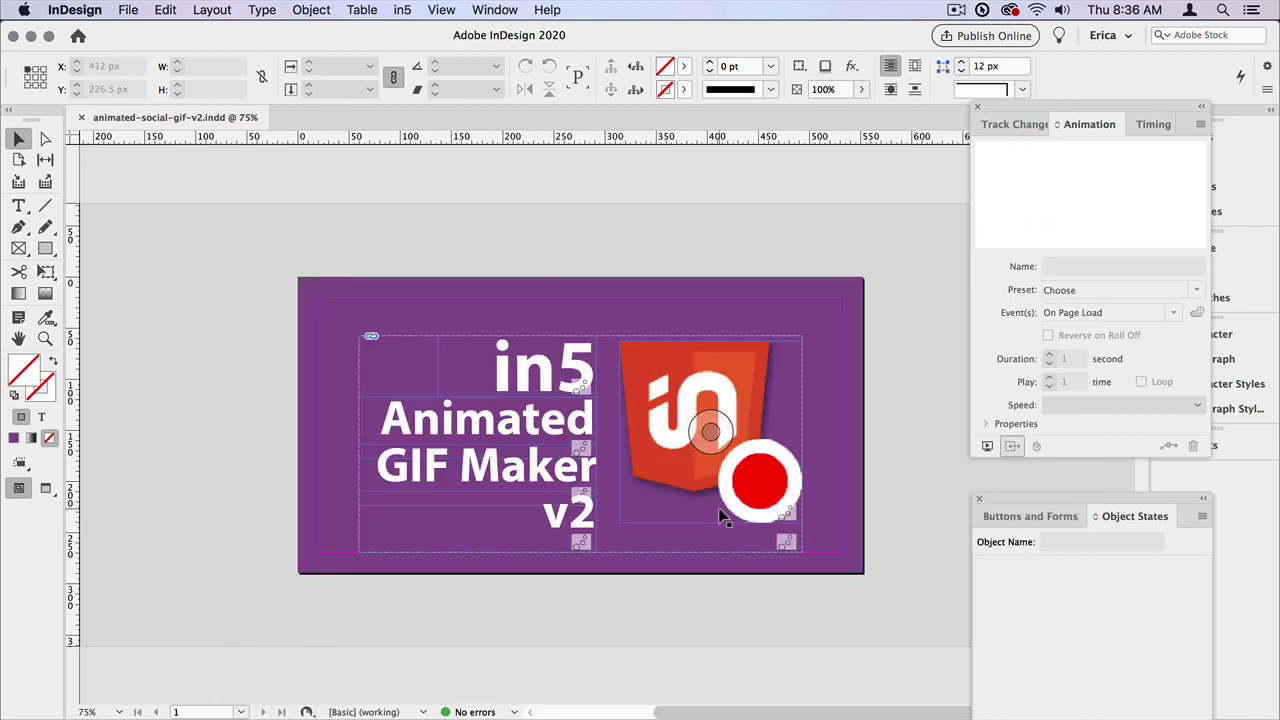
left_click(547, 369)
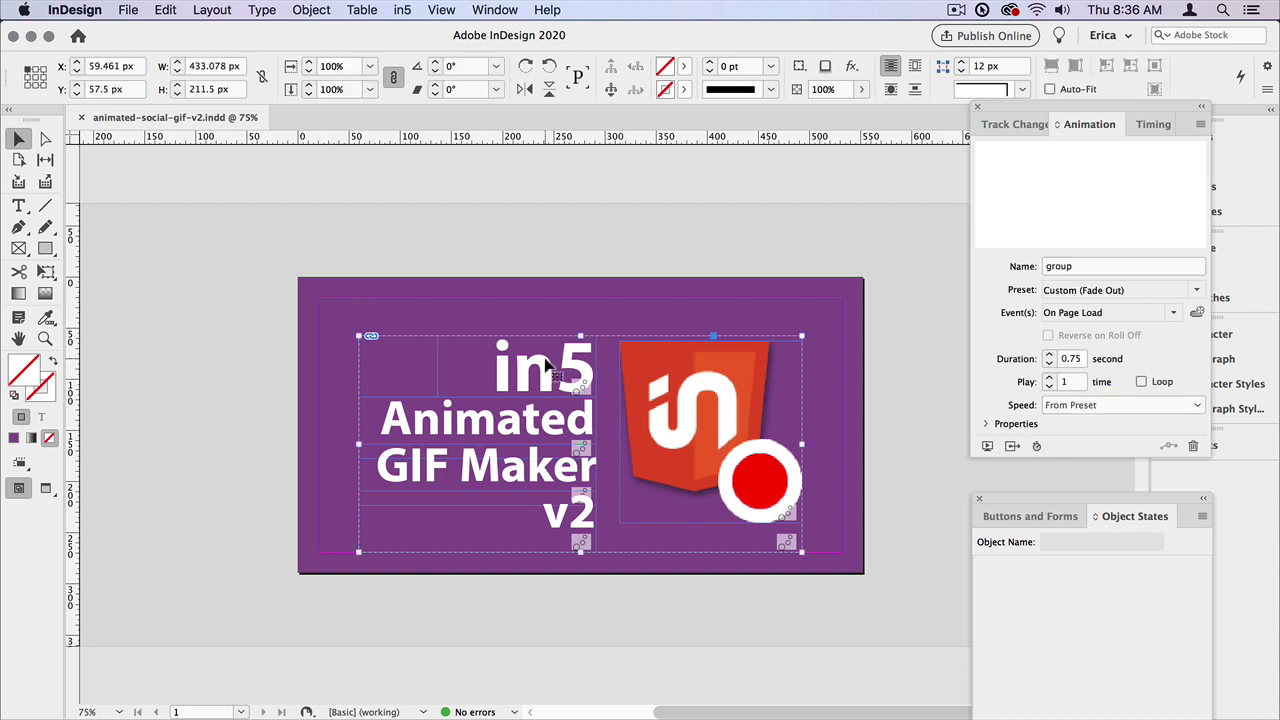
double_click(547, 369)
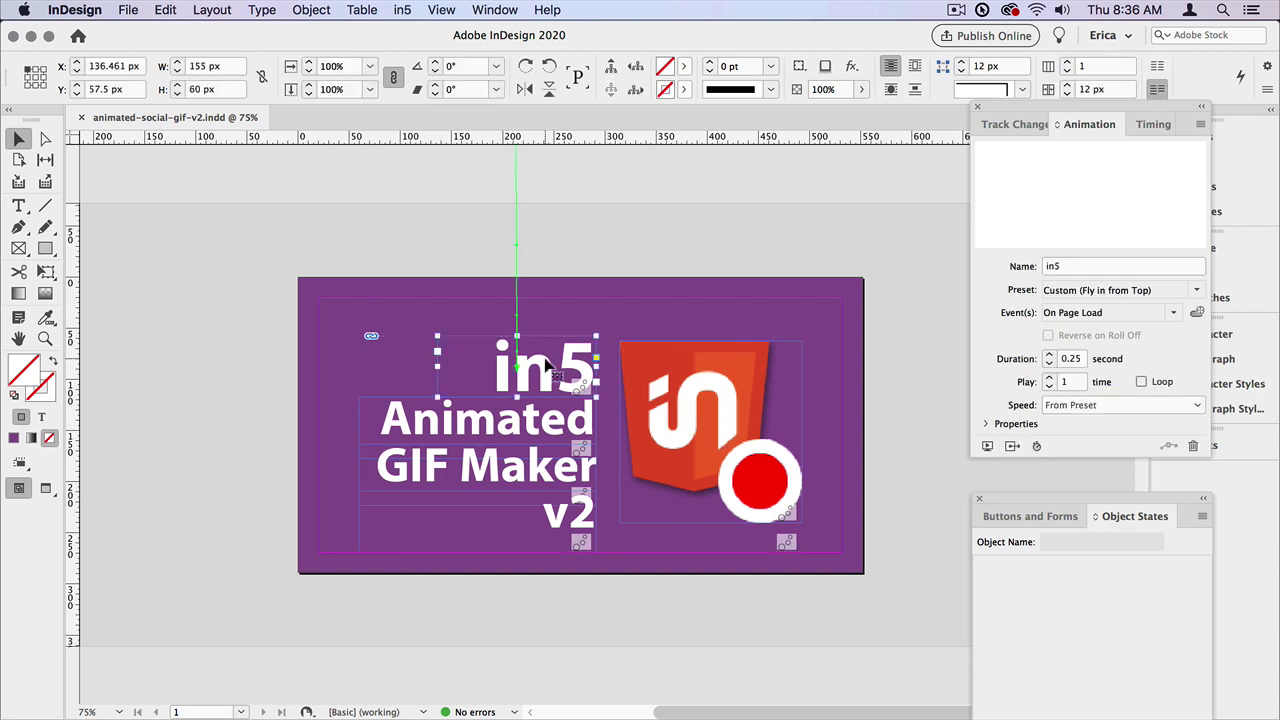
double_click(534, 414)
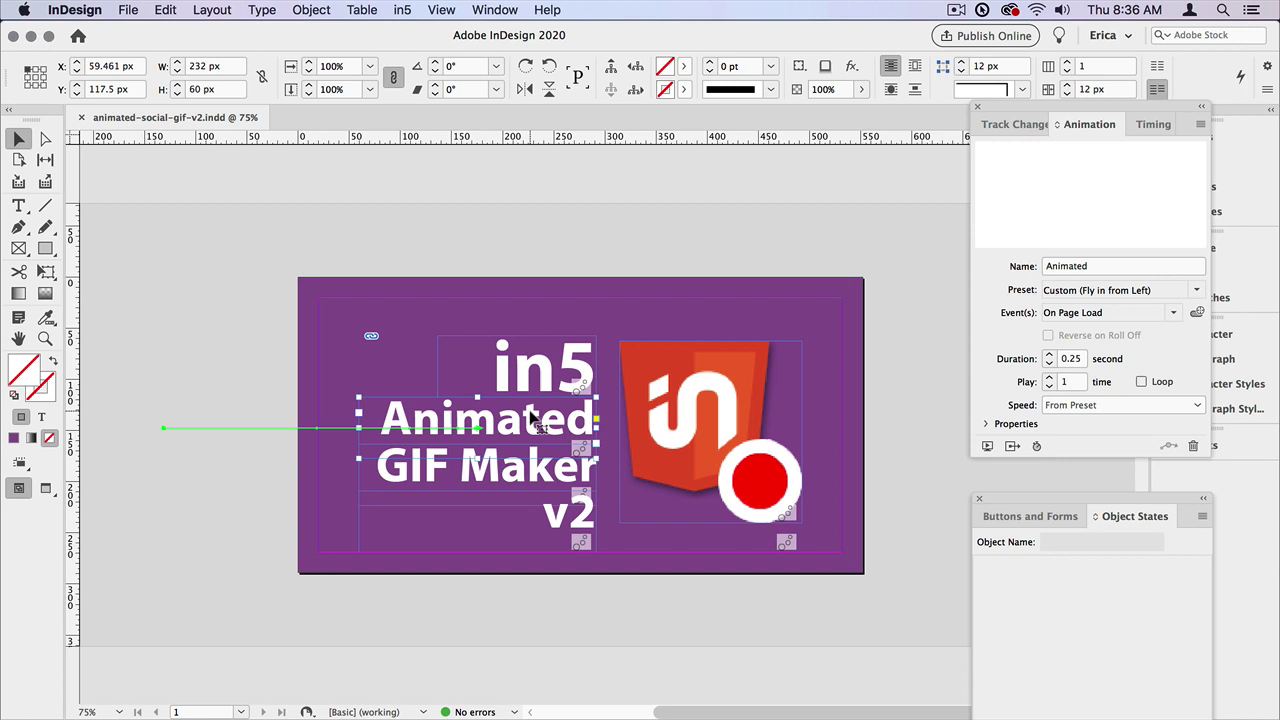
double_click(645, 408)
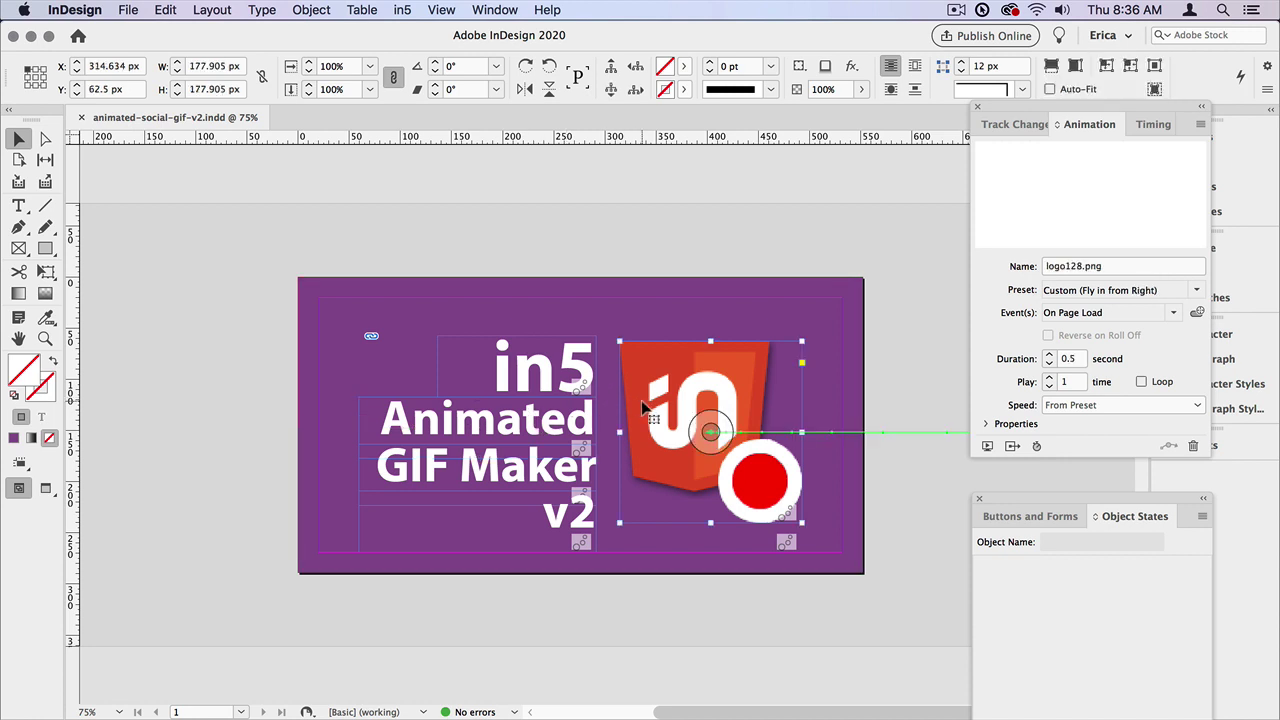
left_click(987, 448)
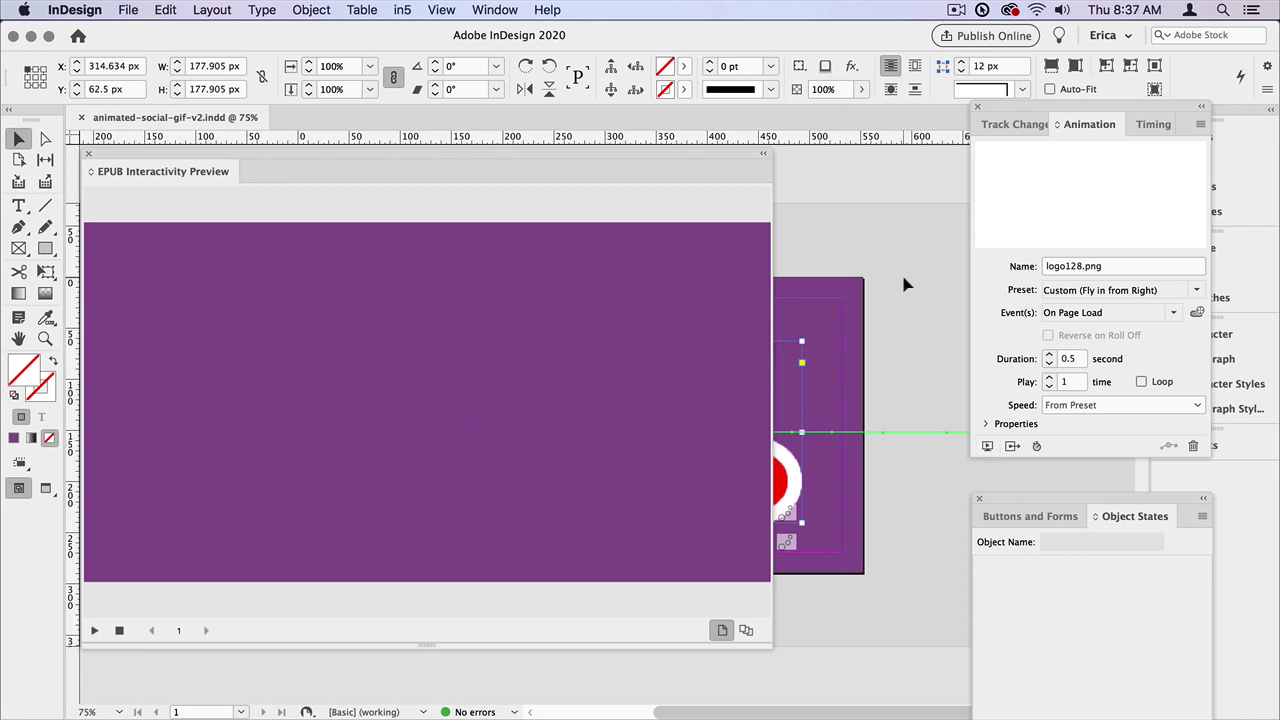
left_click(88, 154)
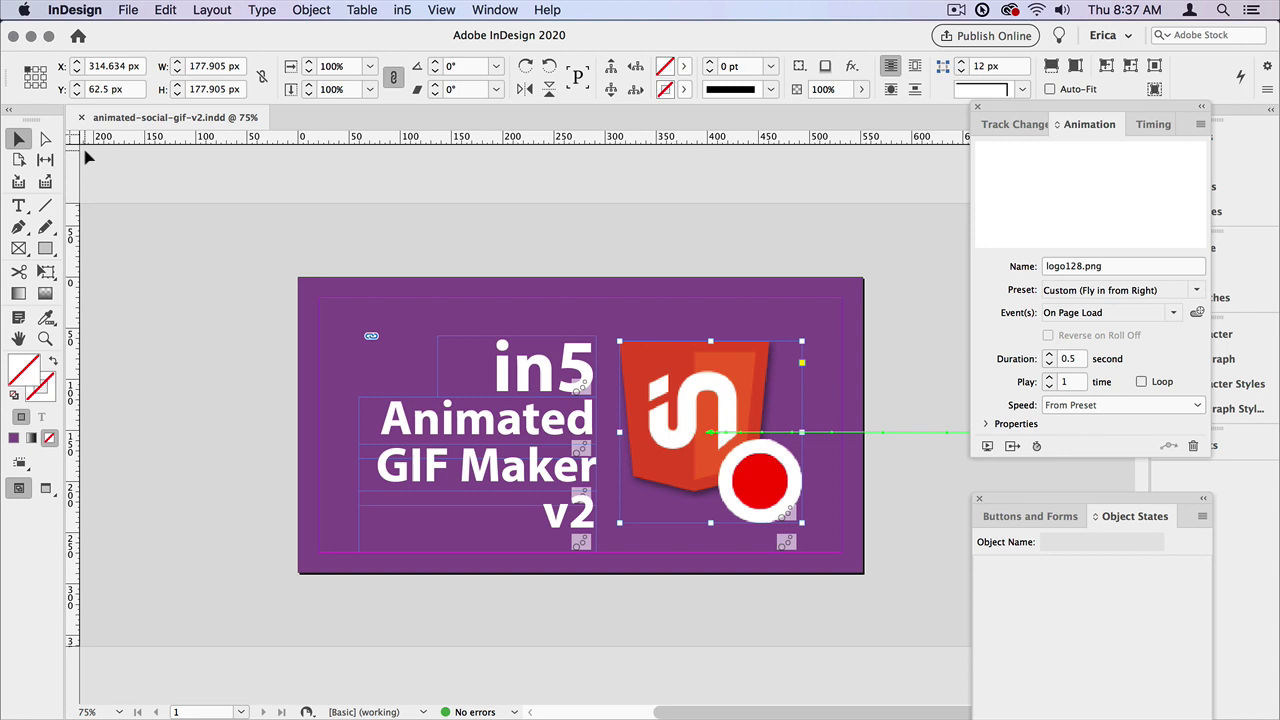
Step: Run the in5 Easy Export Wizard with Banner Ad, pixel-perfect text and title animated-social-gif
left_click(400, 10)
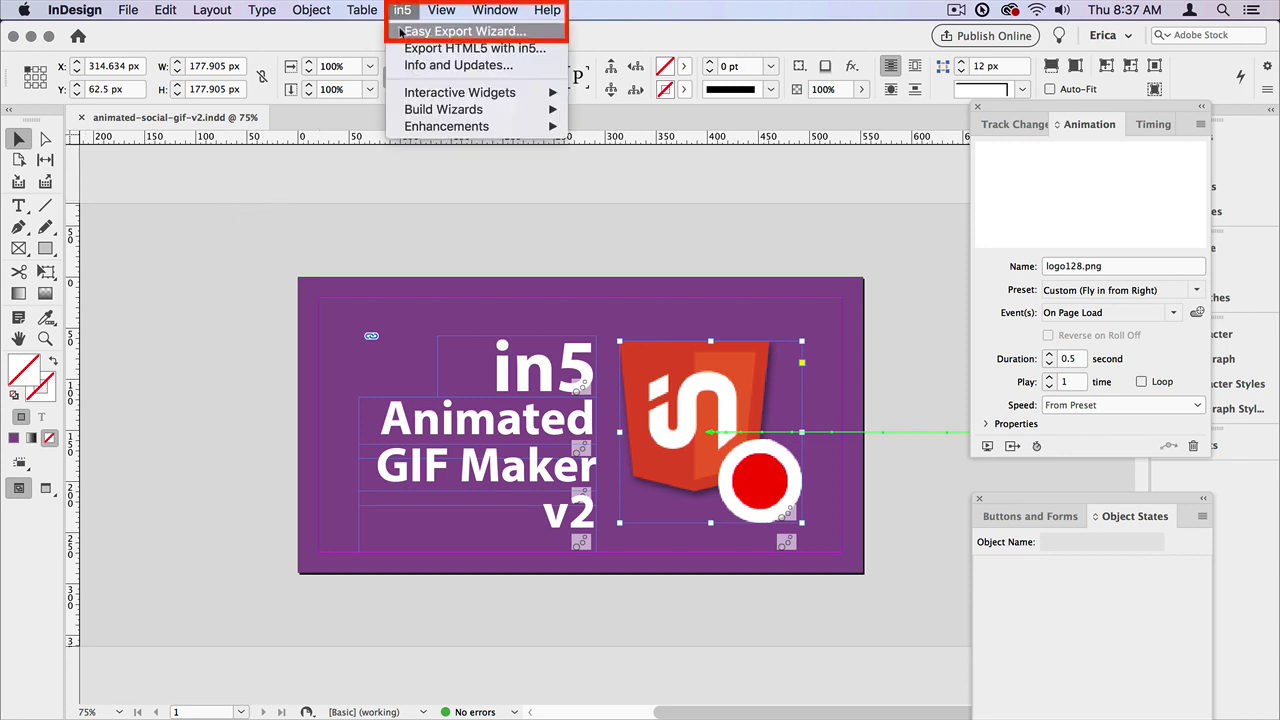
left_click(400, 32)
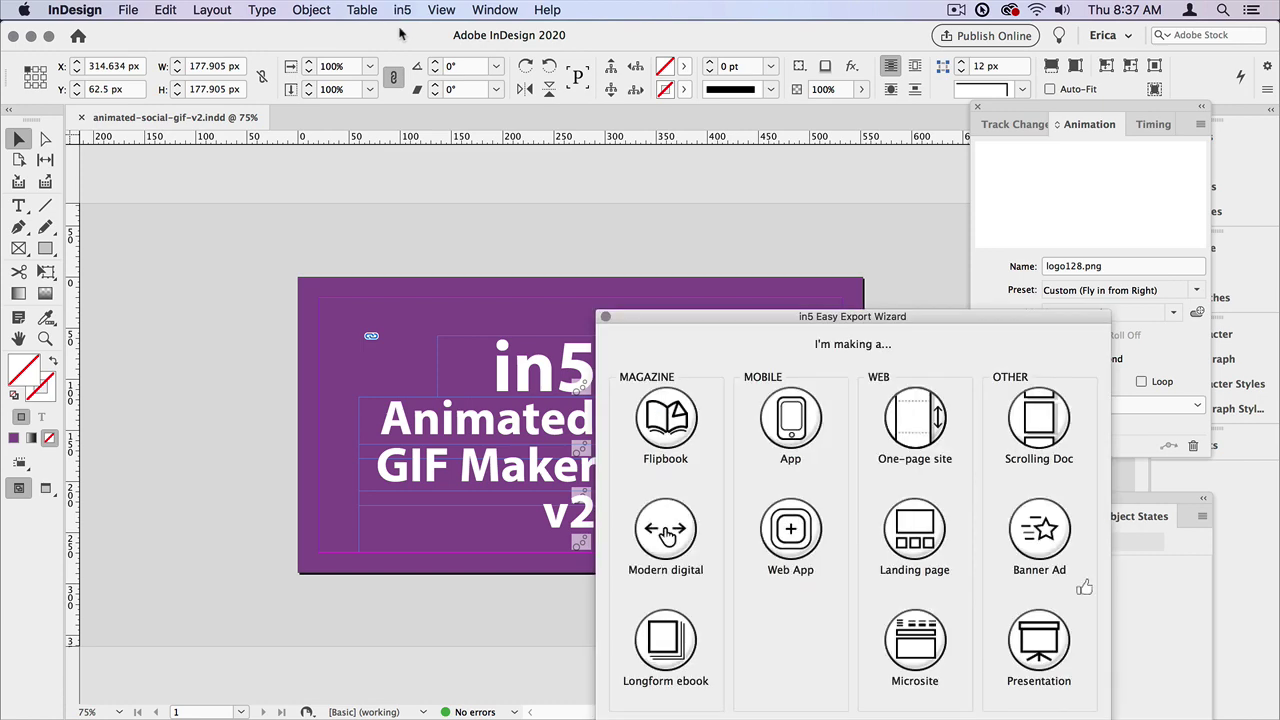
left_click_drag(748, 318, 648, 181)
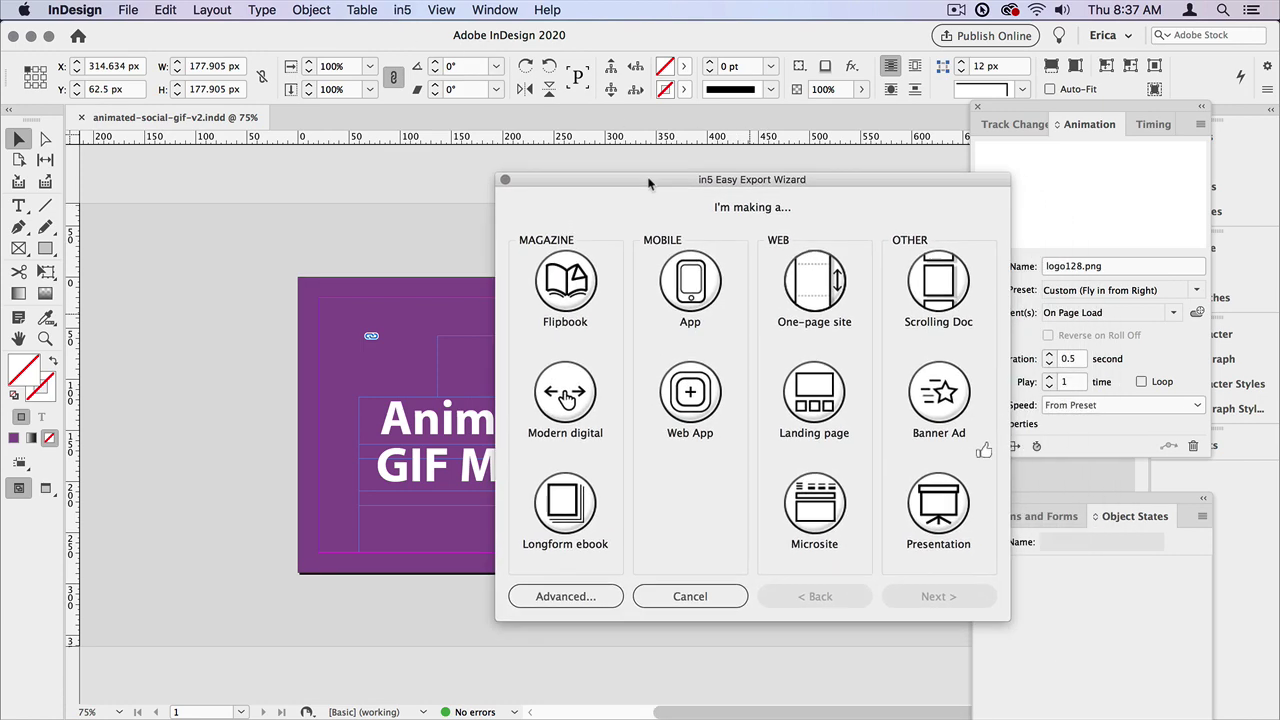
left_click(946, 412)
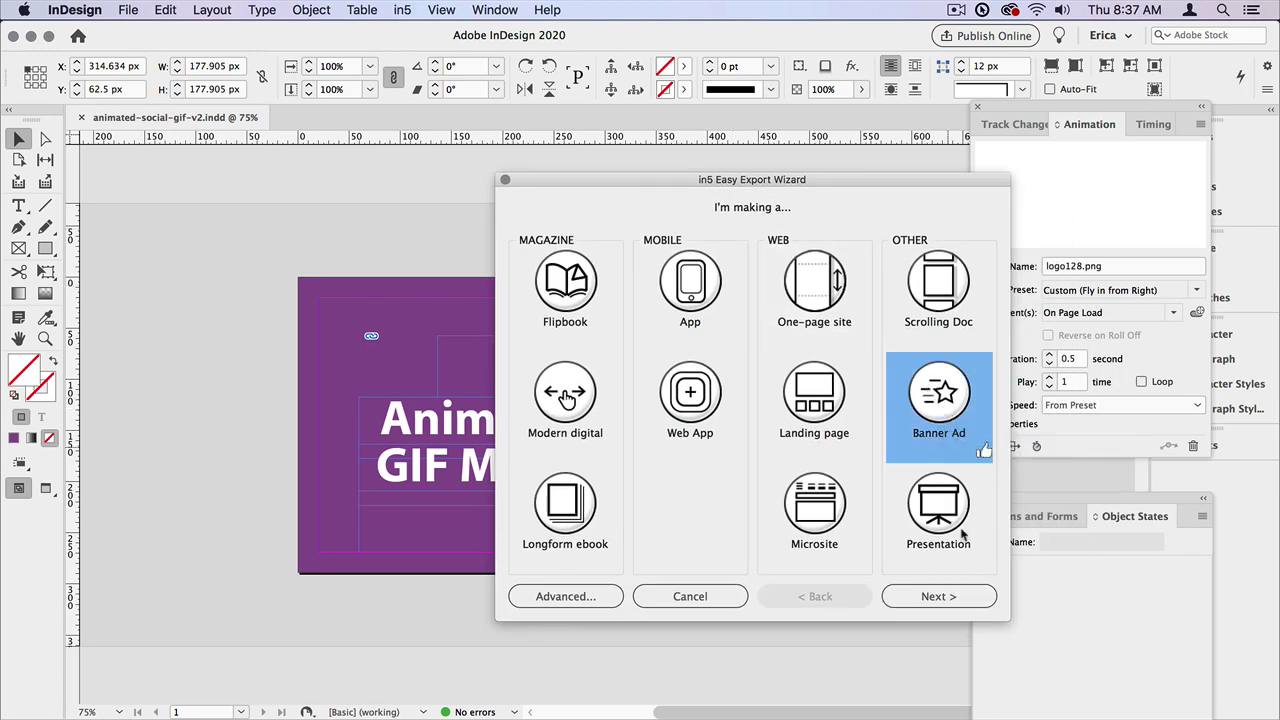
left_click(962, 598)
left_click(944, 574)
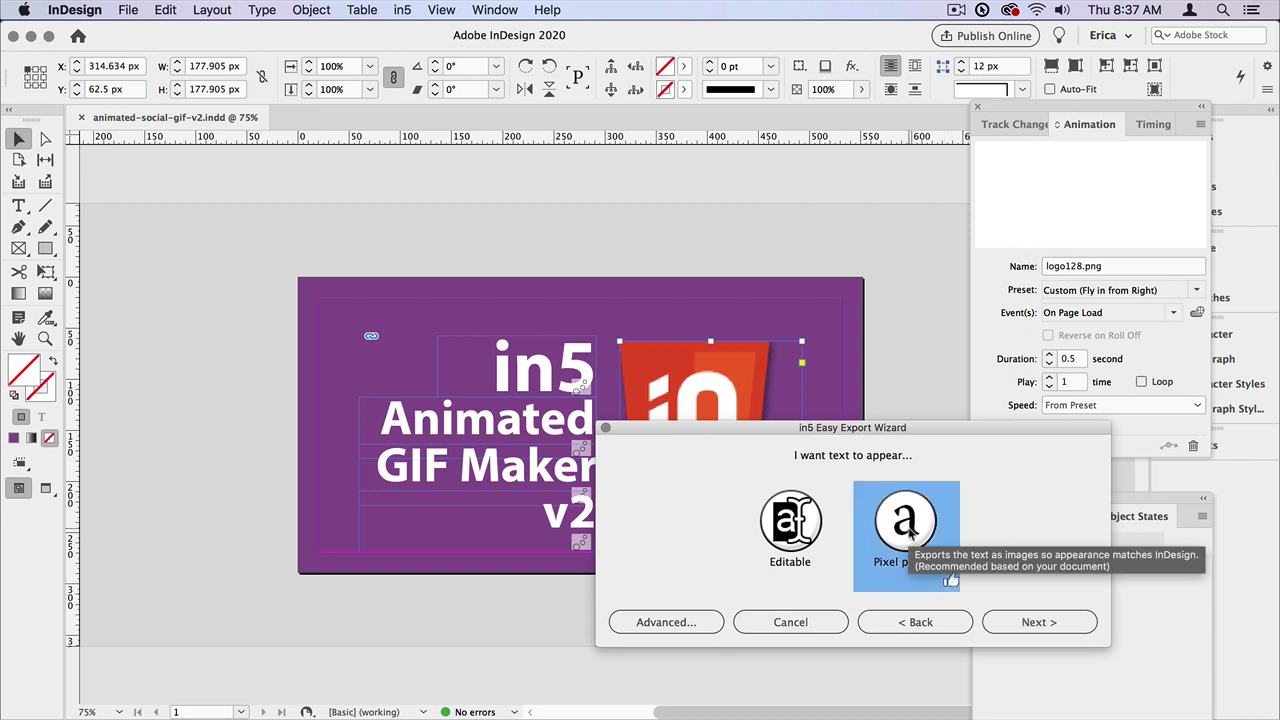
left_click(1013, 624)
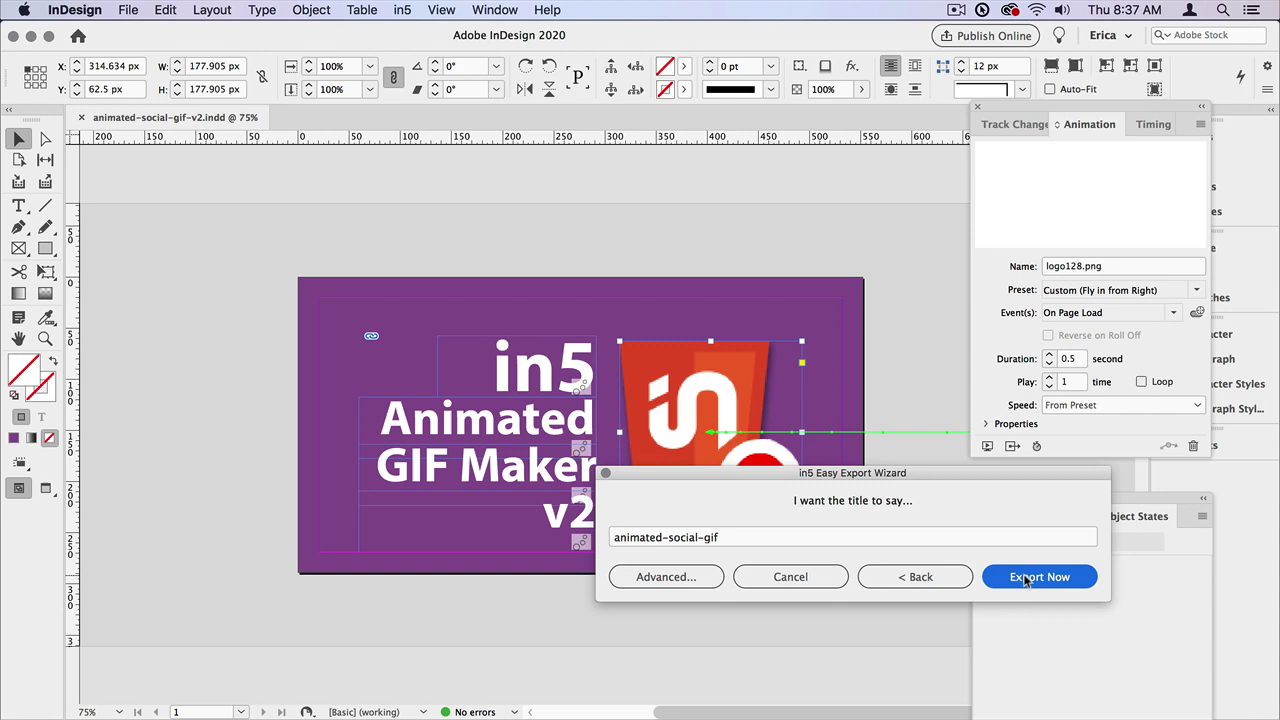
left_click(1026, 581)
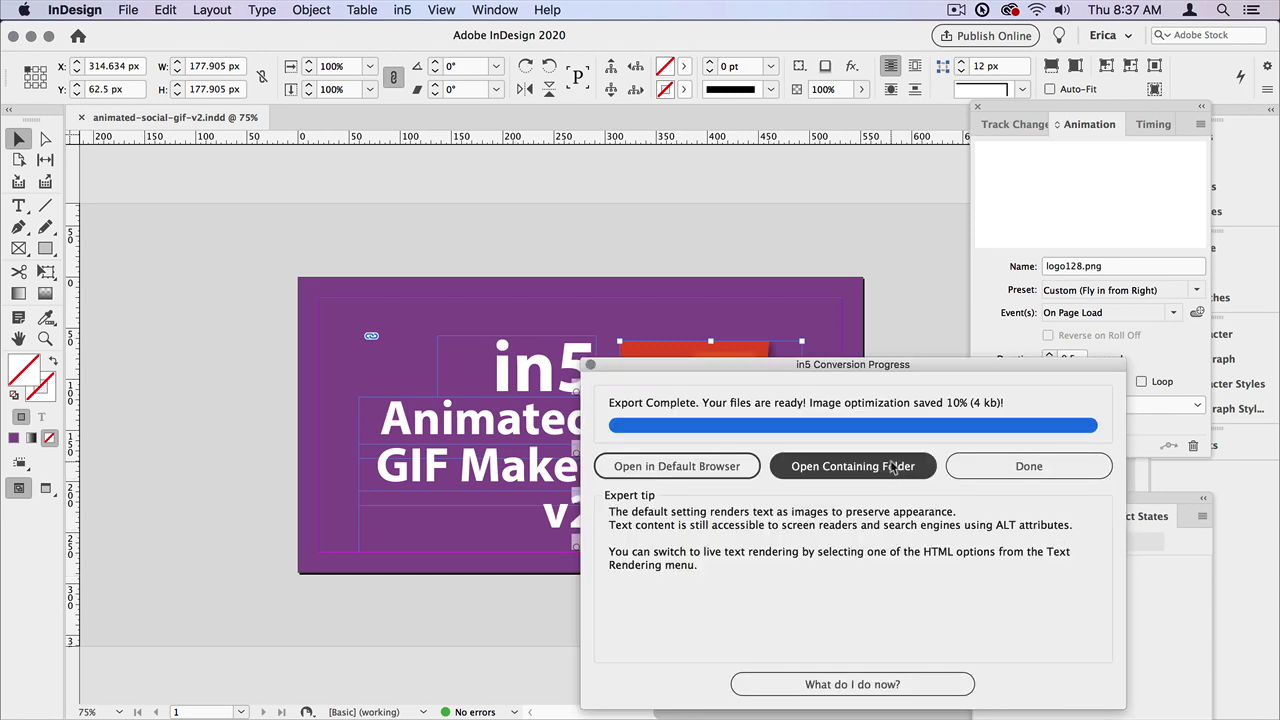
Step: Open html5_output/index.html from the export's containing folder in Google Chrome
left_click(893, 467)
left_click(665, 252)
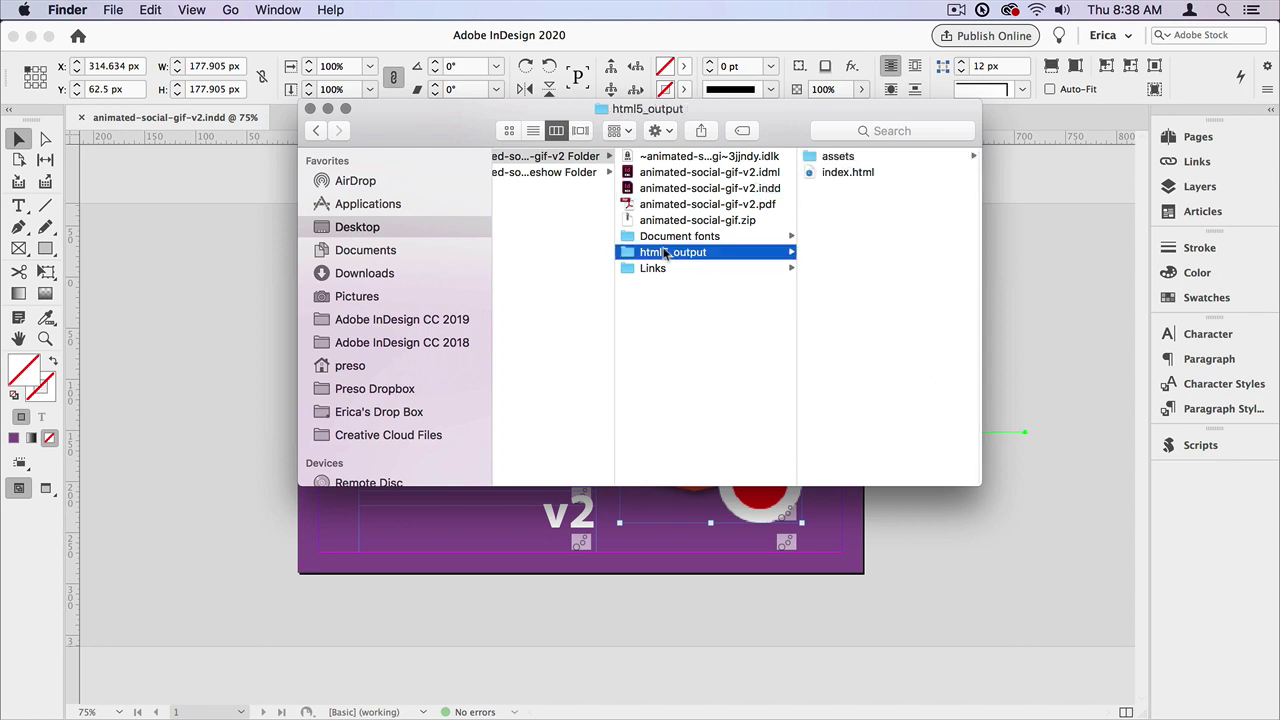
left_click(808, 176)
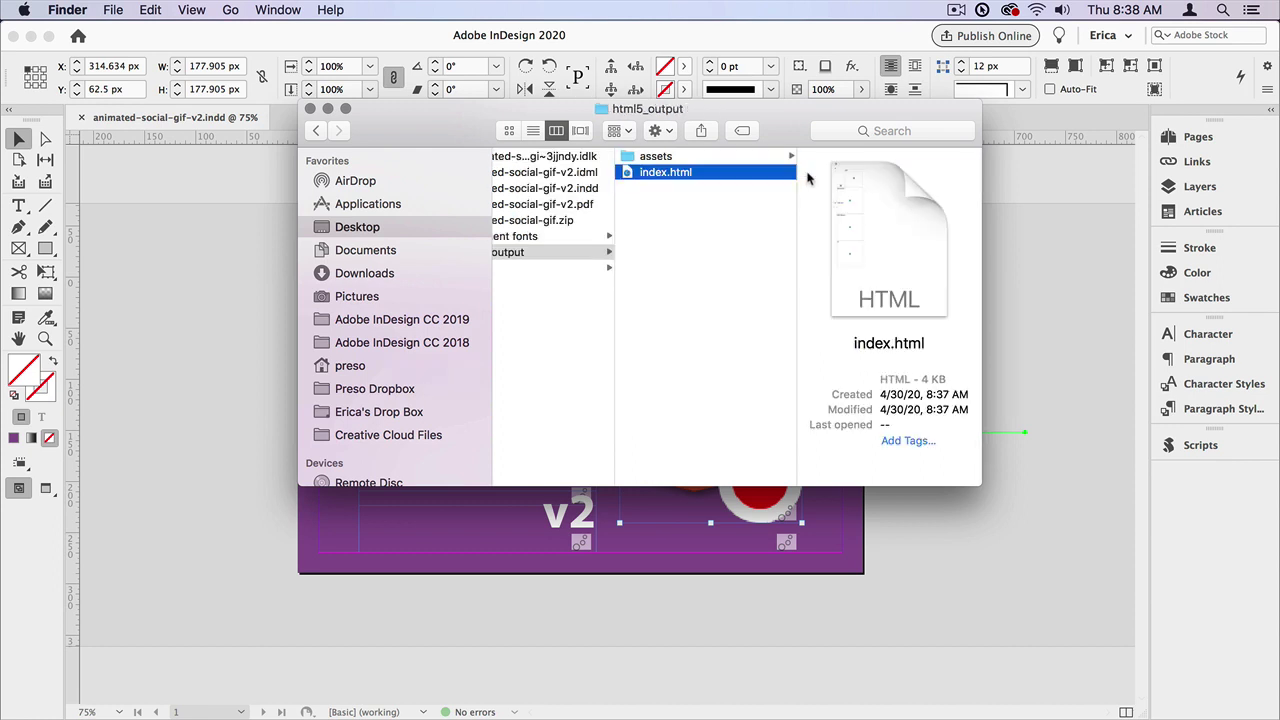
right_click(680, 176)
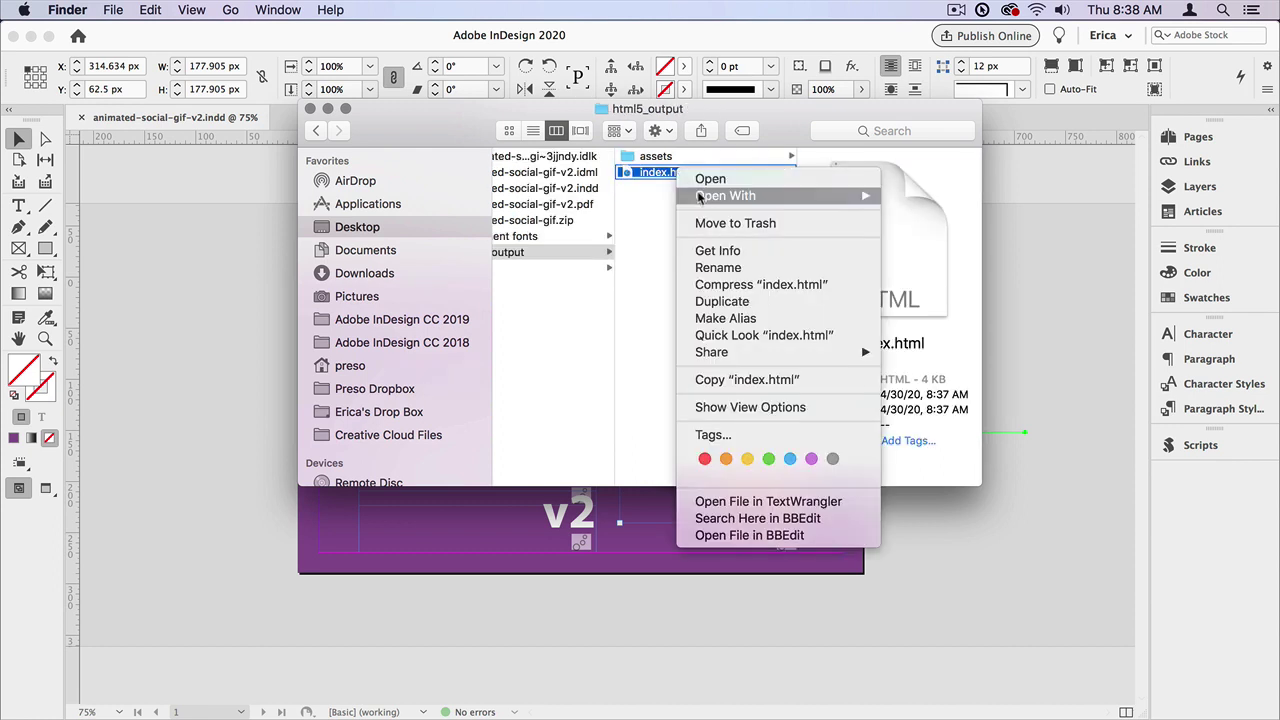
mouse_move(740, 197)
left_click(930, 264)
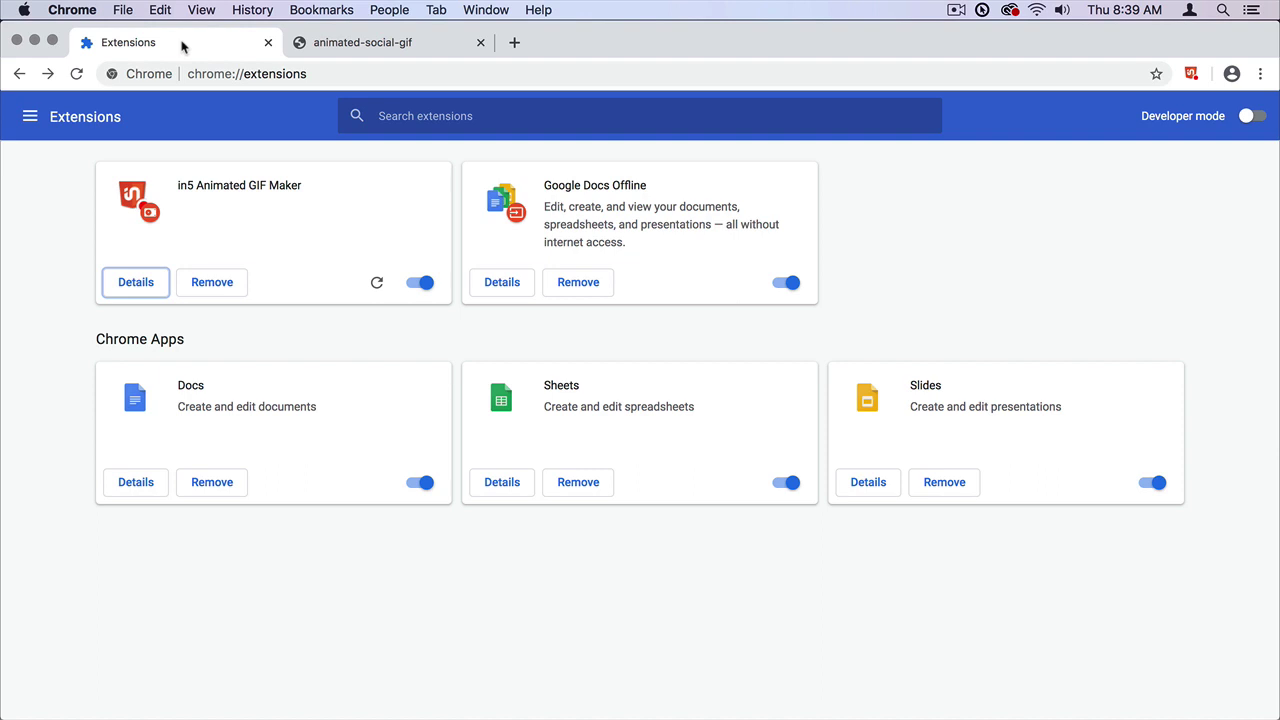
Step: Allow file URL access on the in5 Animated GIF Maker details page, then return to the extensions list
left_click(124, 288)
scroll(250, 435, "down", 3)
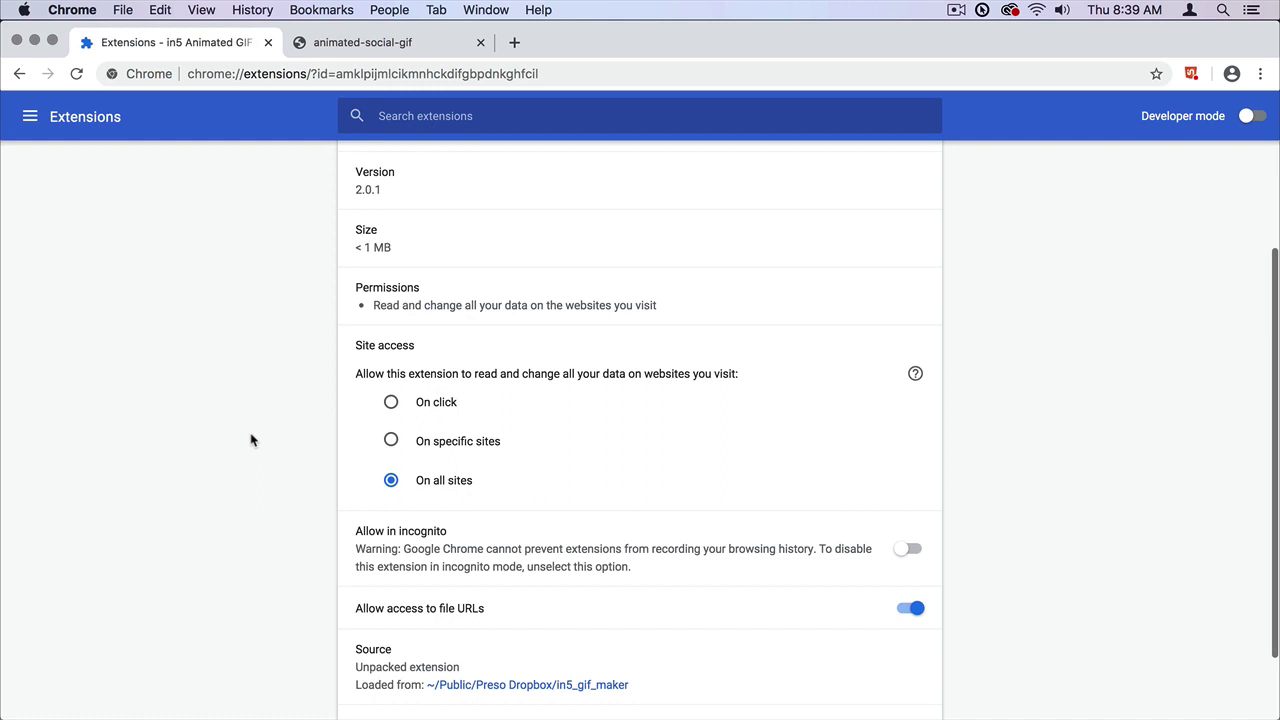
scroll(251, 440, "down", 2)
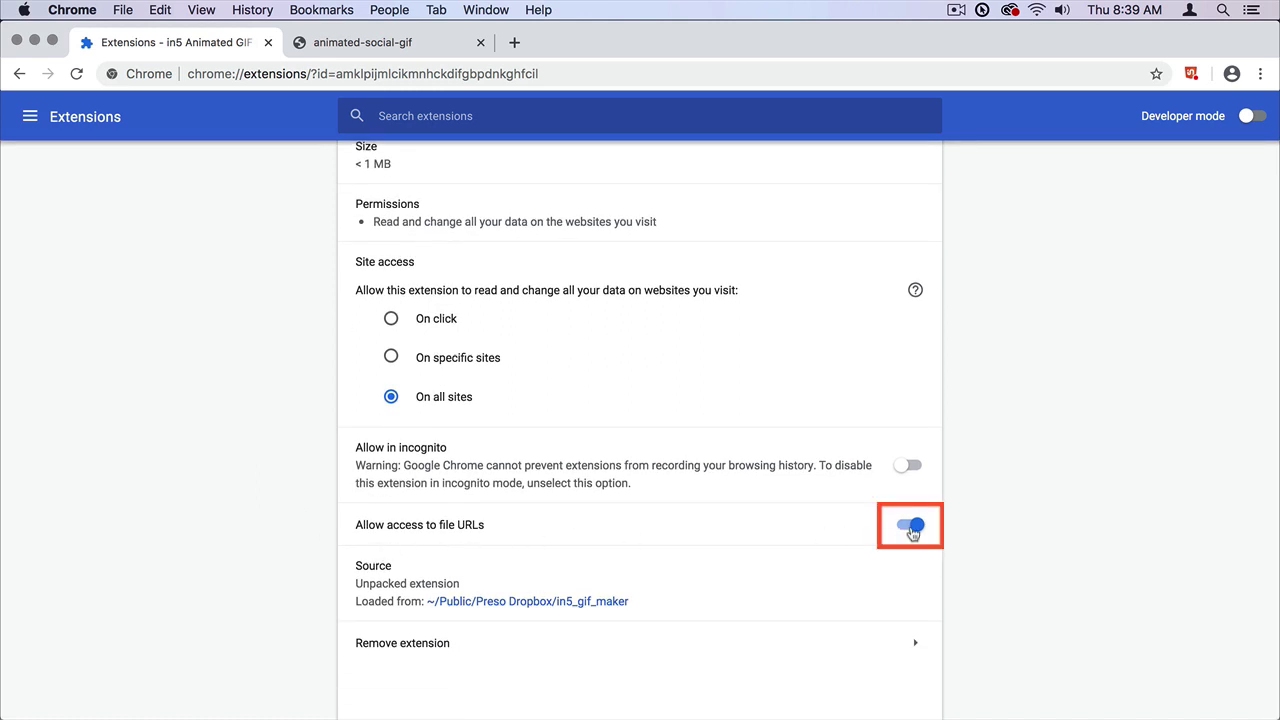
scroll(910, 540, "up", 5)
left_click(366, 164)
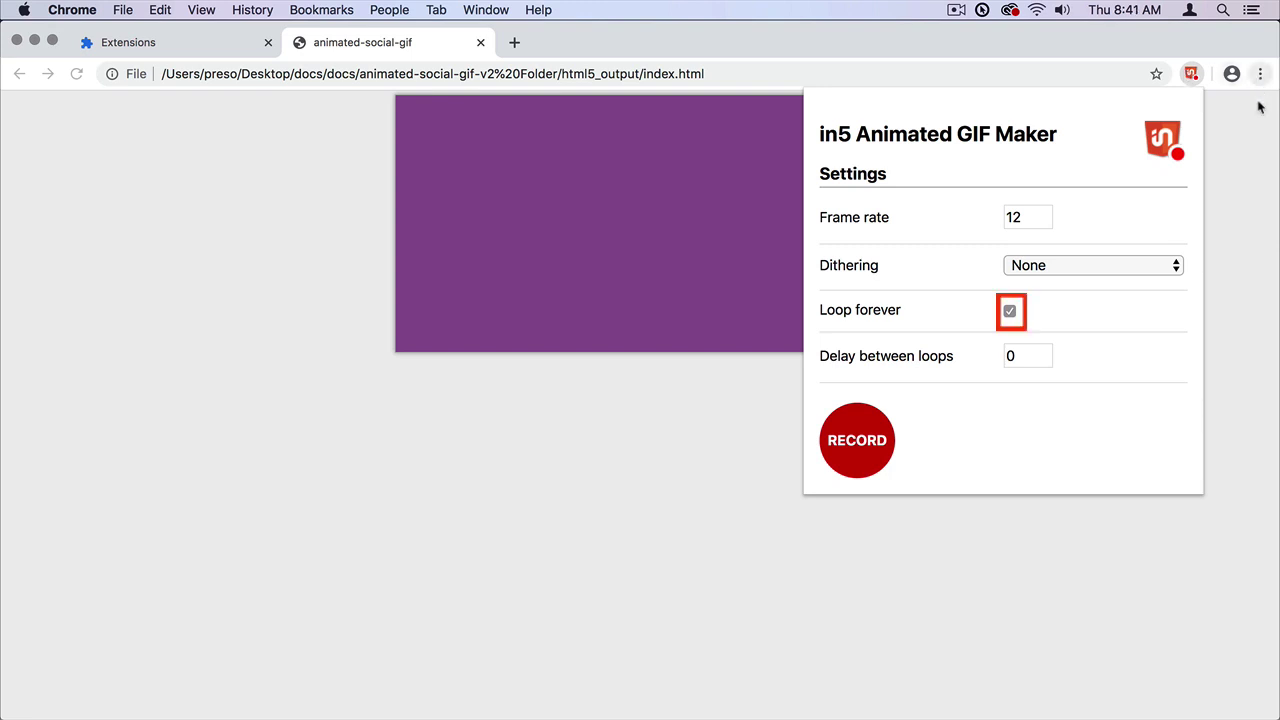
Step: Turn off Loop forever, set Loop # to 1 and the delay between loops to 2
left_click(1010, 314)
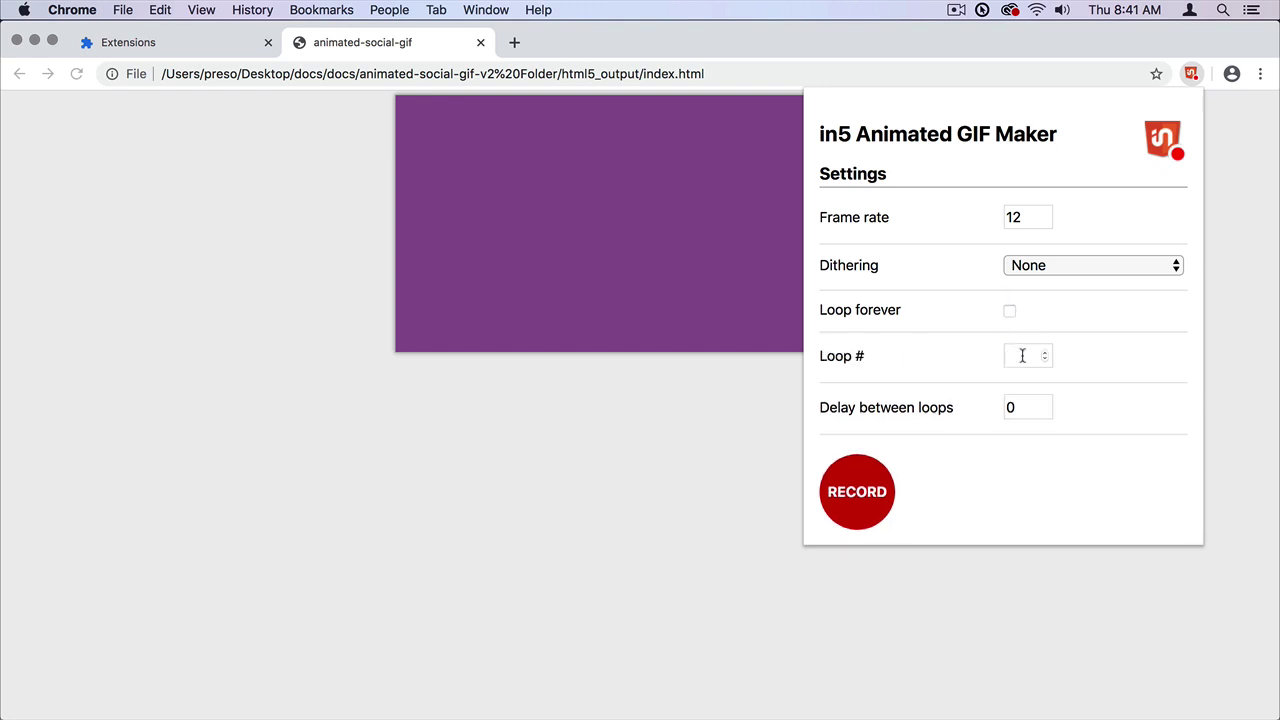
left_click(1022, 356)
type("1")
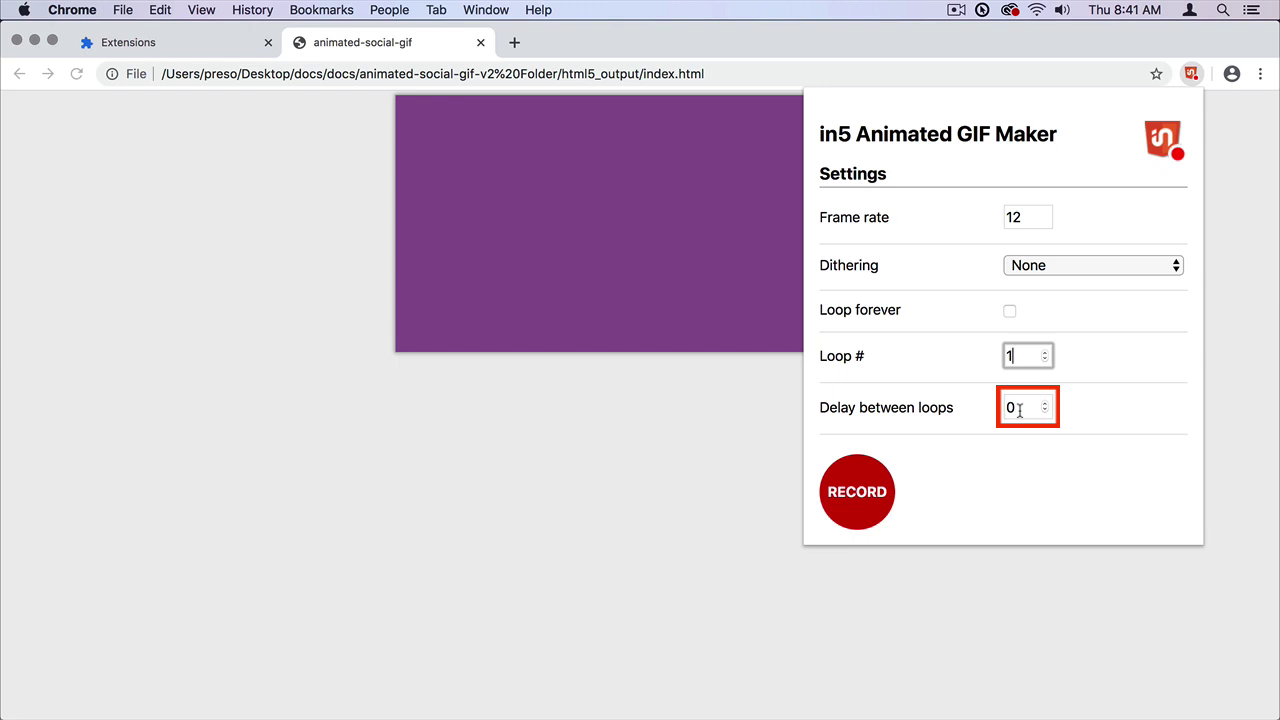
left_click_drag(1020, 409, 1002, 410)
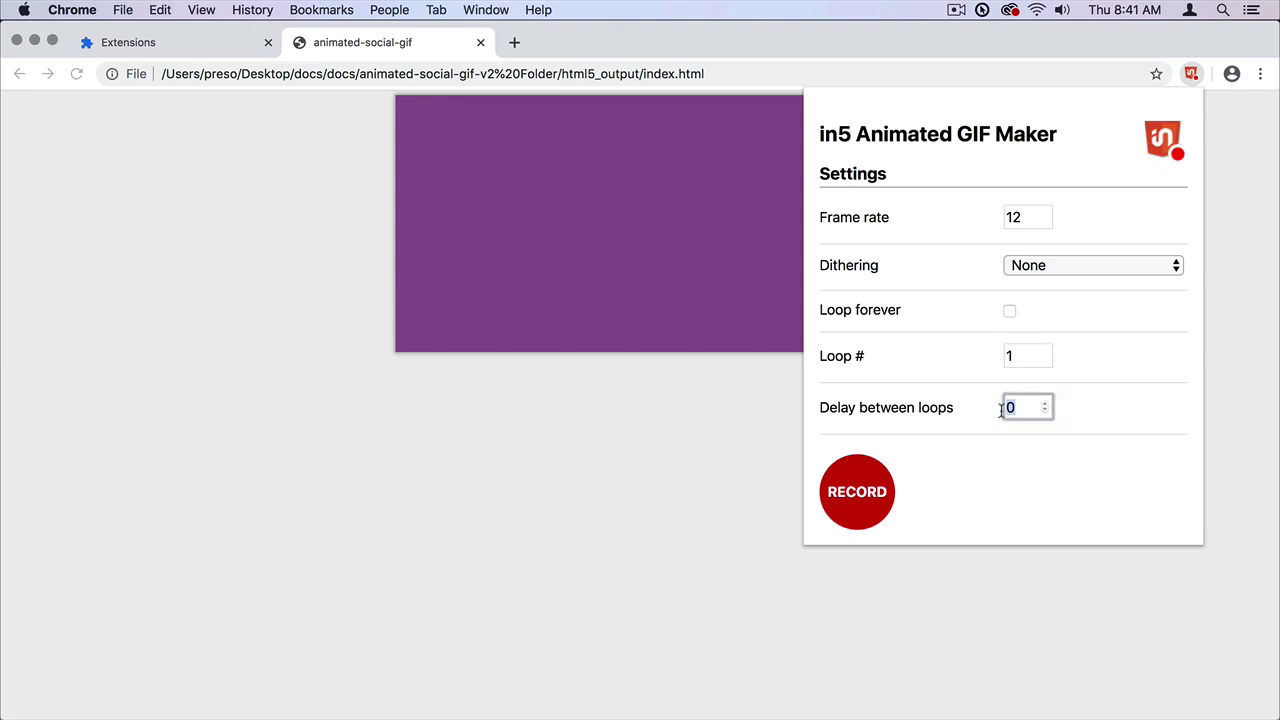
type("2")
Step: Record the banner animation and pick Medium (lossless - recommended) compression
left_click(862, 496)
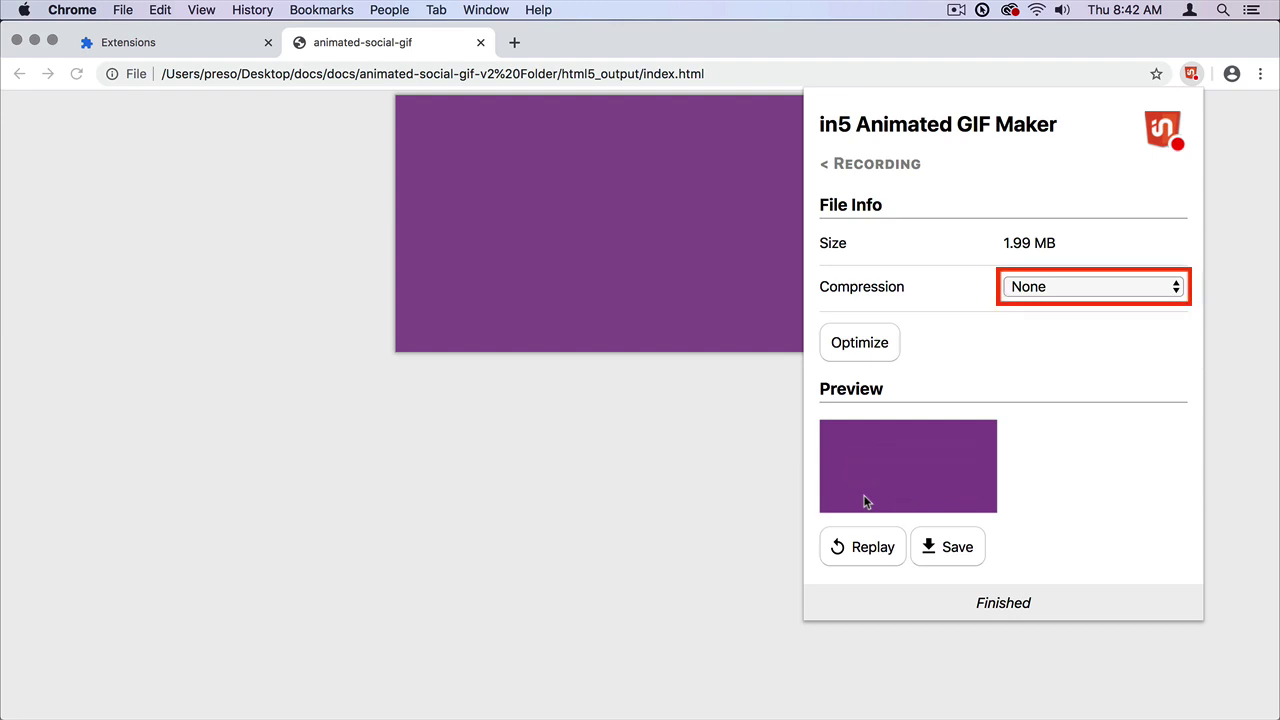
left_click(1008, 289)
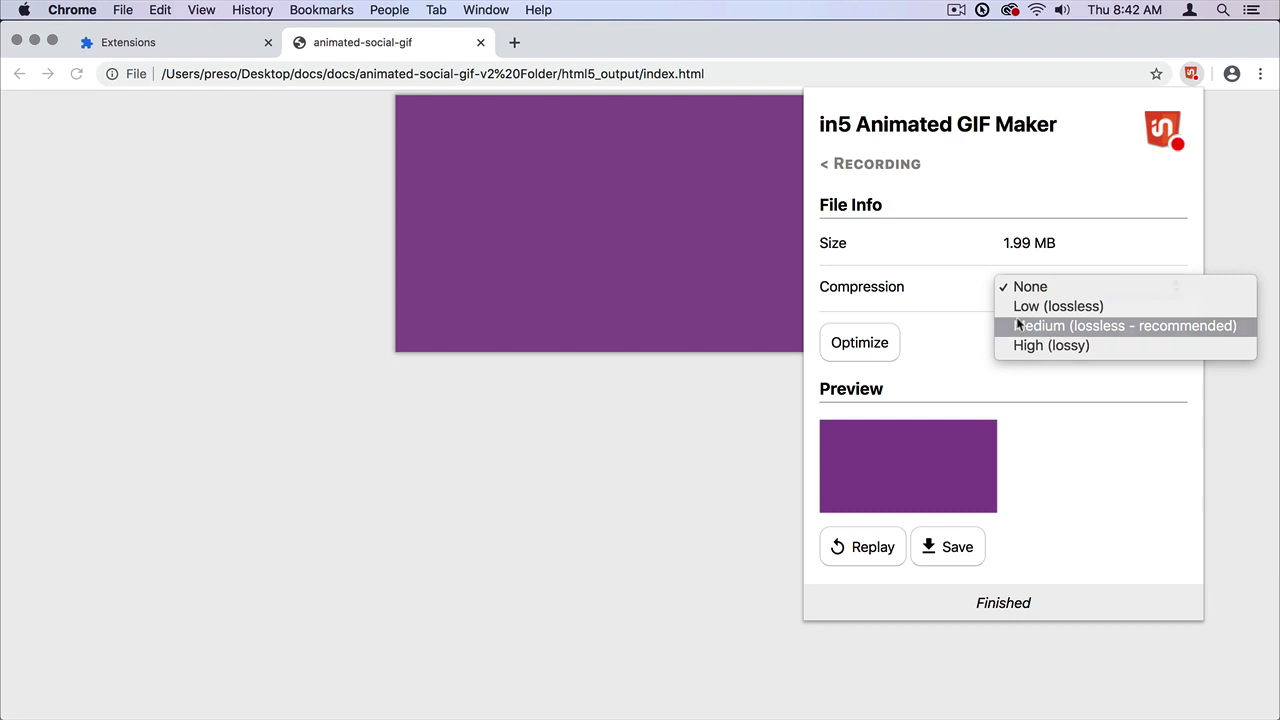
left_click(1018, 325)
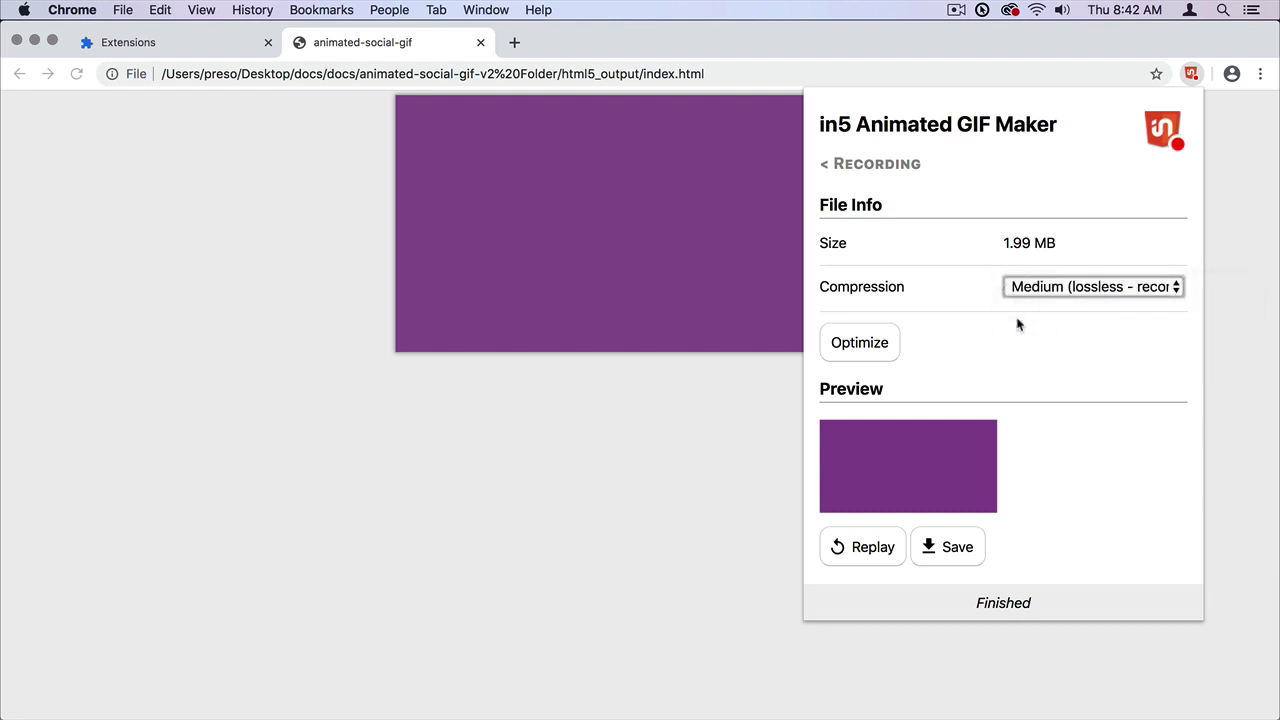
Step: Optimize the GIF down to 1.53 MB, replay it, and save it as in5_recording.gif
left_click(887, 346)
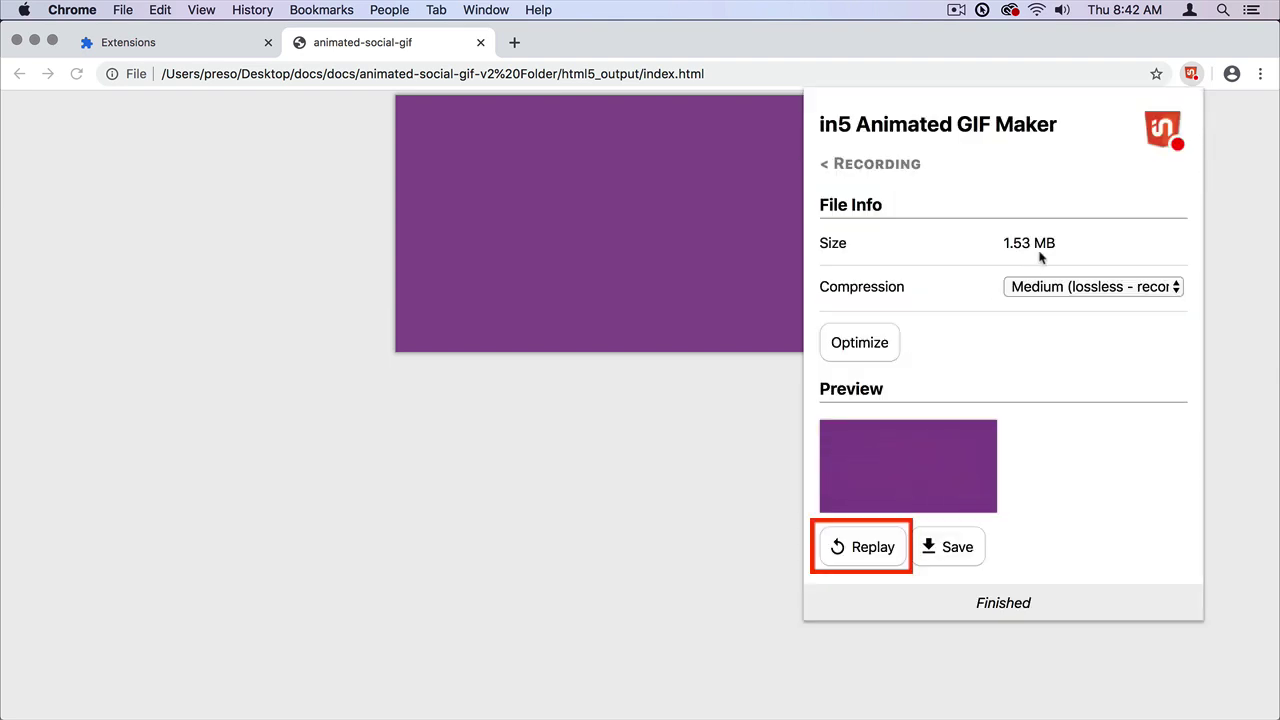
left_click(855, 549)
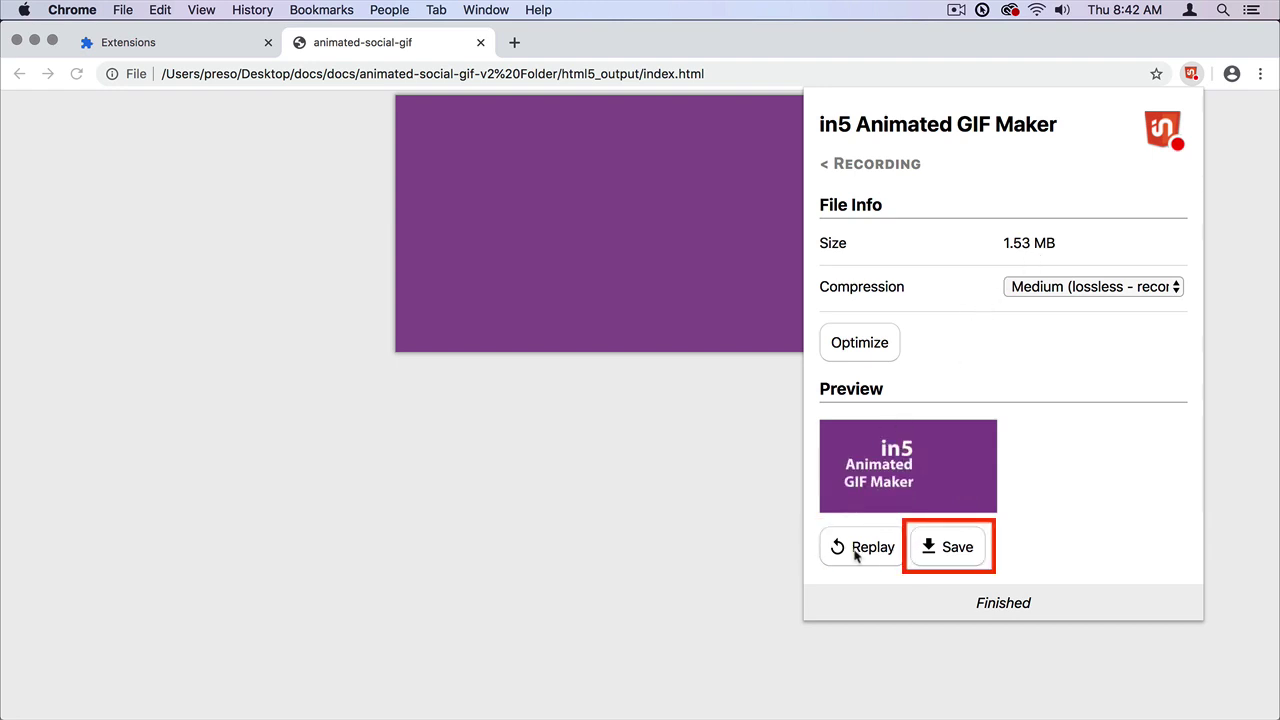
left_click(934, 549)
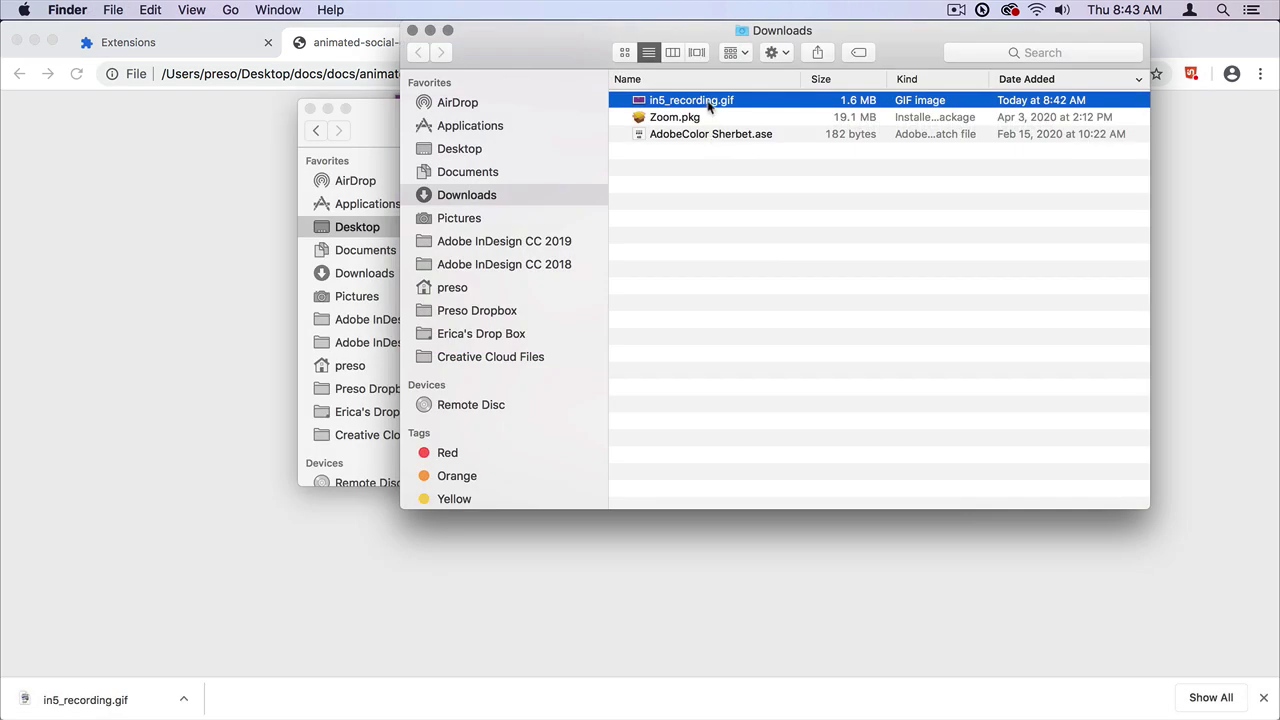
Step: Open in5_recording.gif from Downloads in Google Chrome
right_click(708, 106)
mouse_move(760, 126)
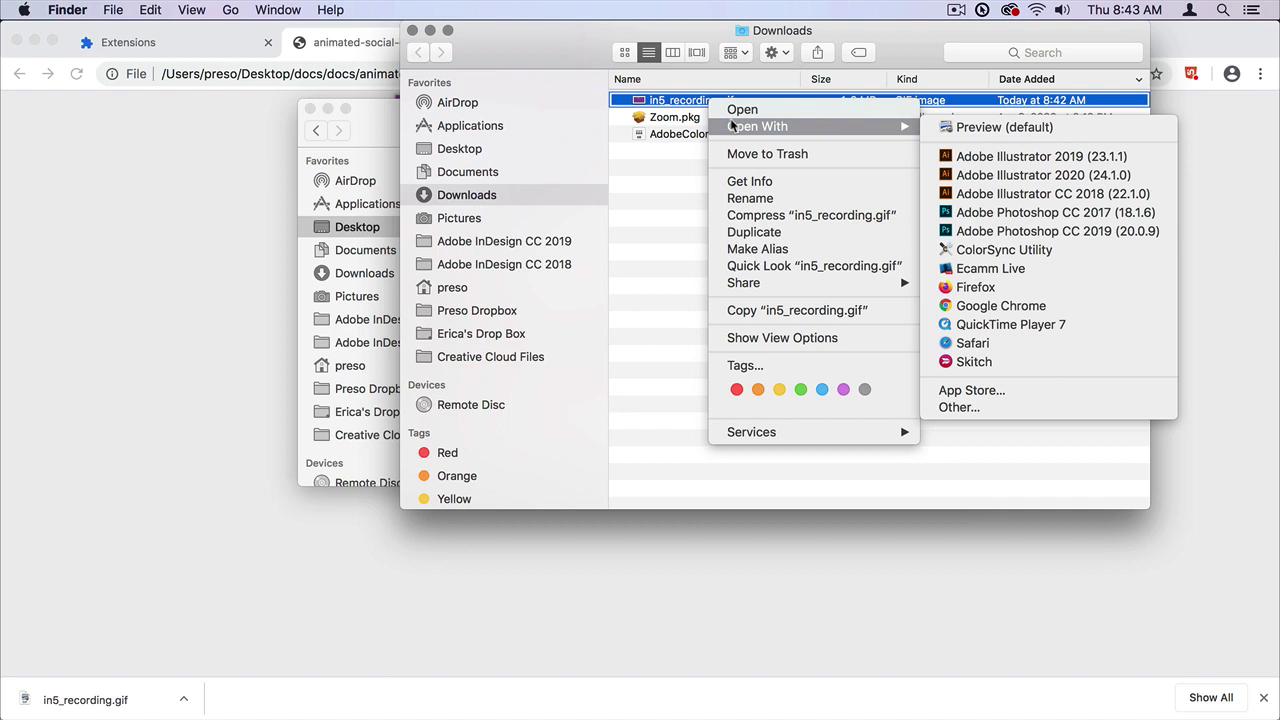
left_click(979, 307)
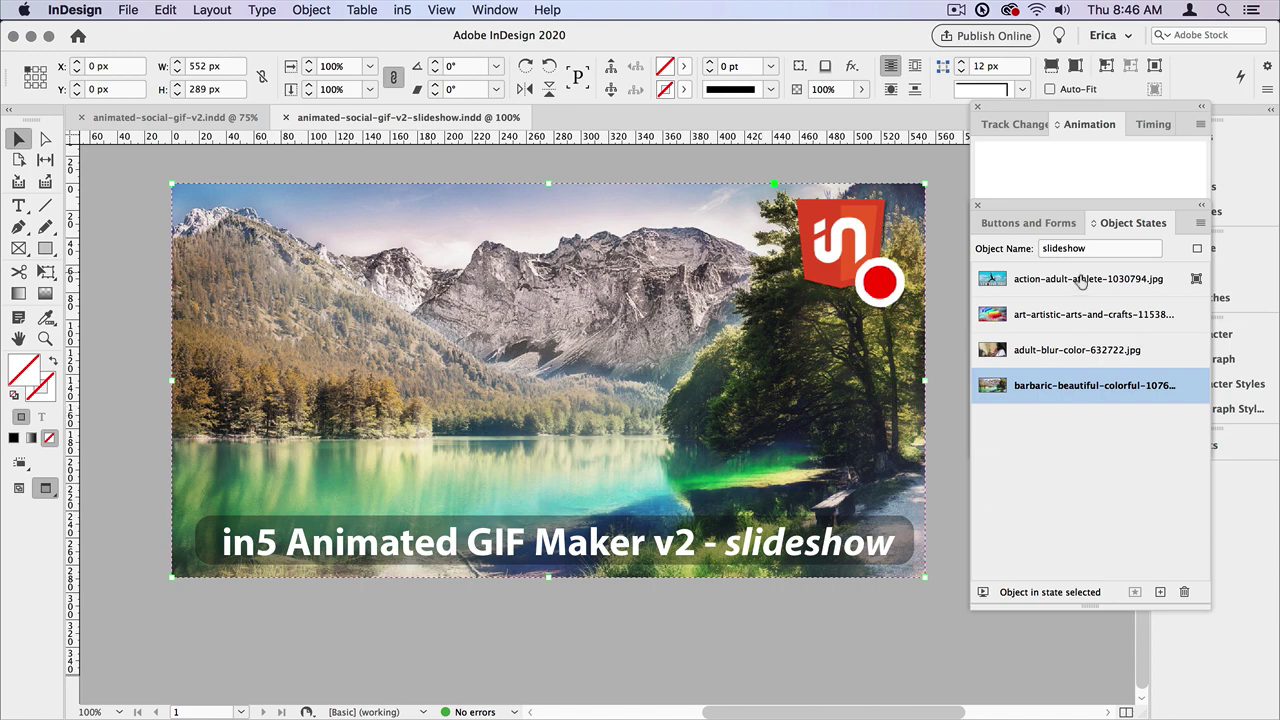
Step: Show the athlete, arts-and-crafts, adult-blur and mountain-lake slideshow states in turn
left_click(1082, 279)
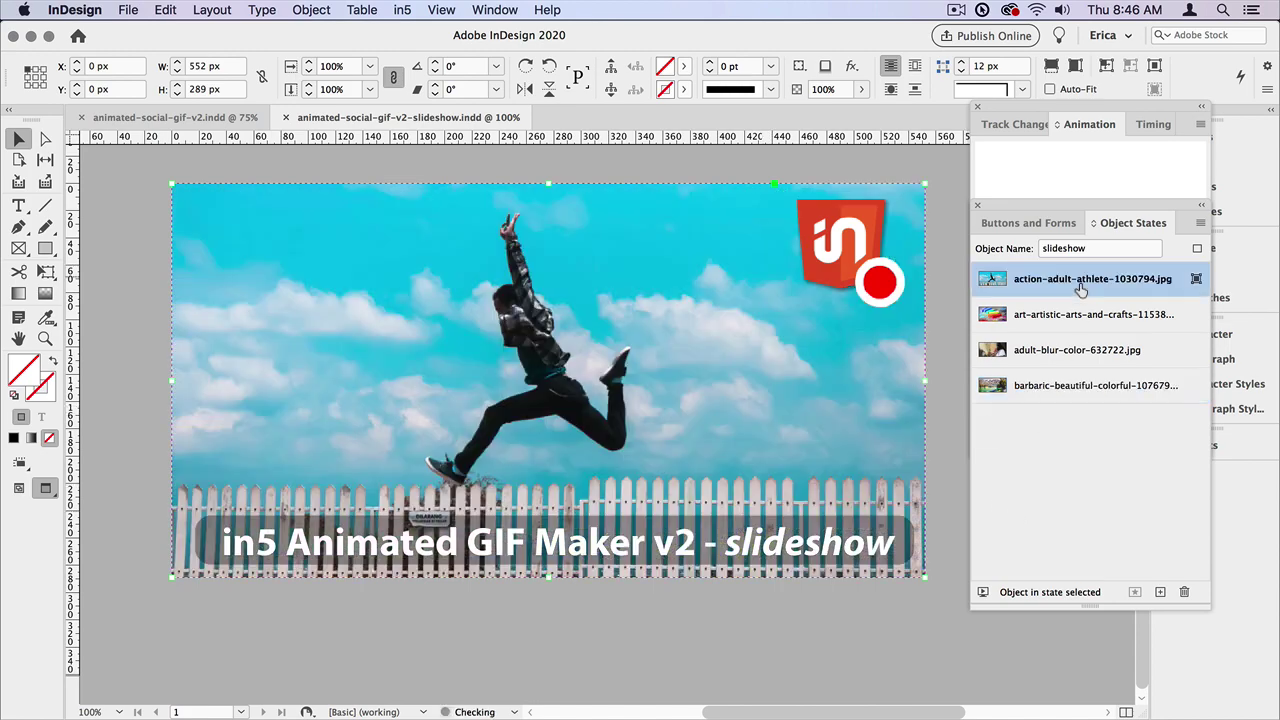
left_click(1082, 314)
left_click(1082, 350)
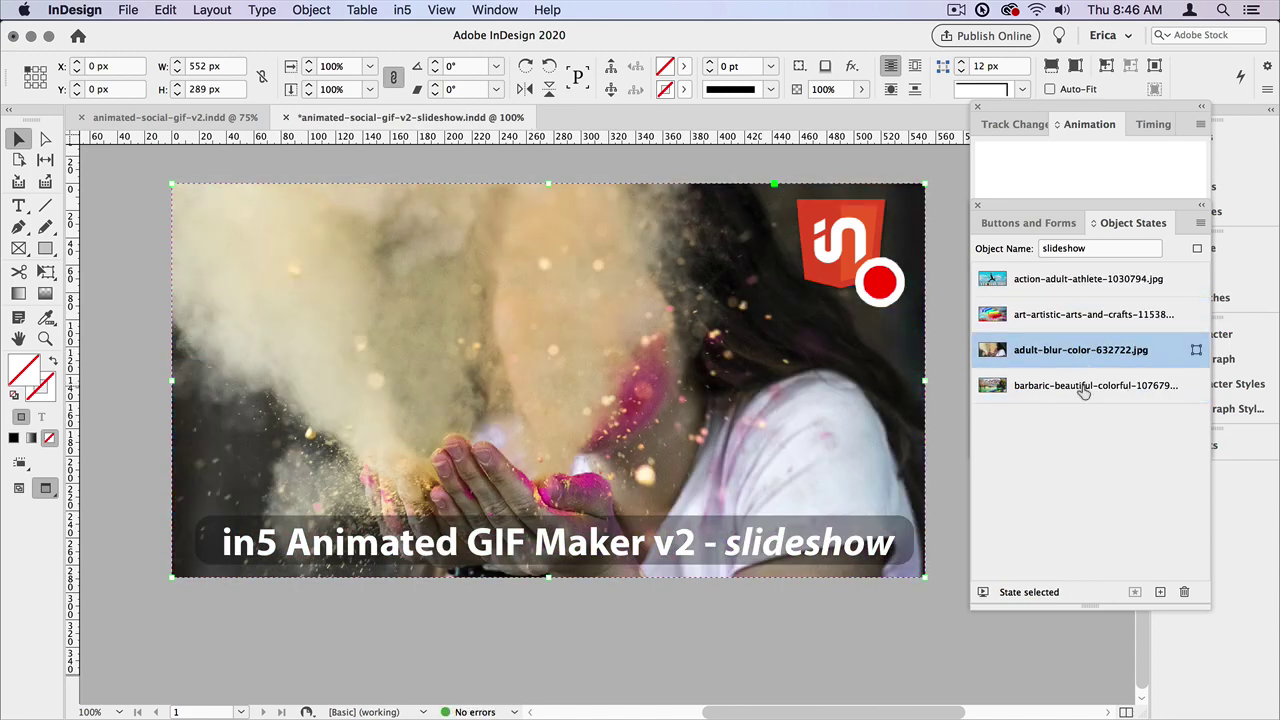
left_click(1082, 386)
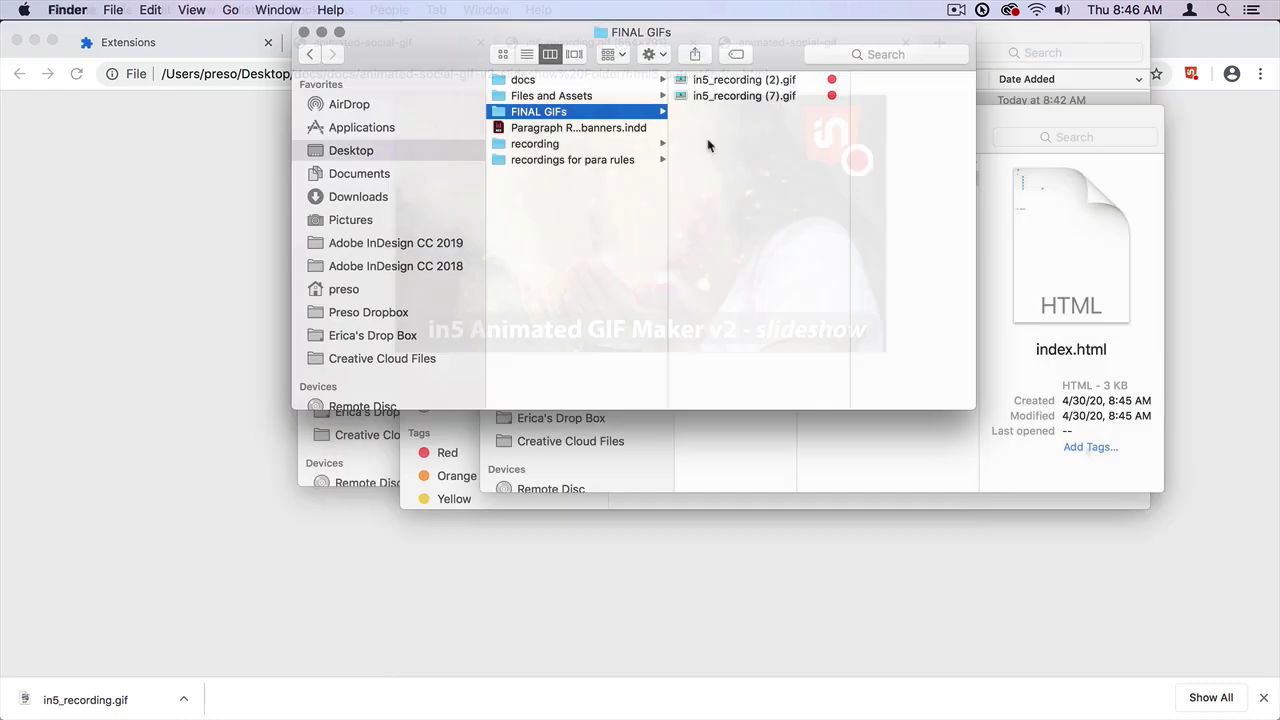
Step: Drag in5_recording (2).gif from FINAL GIFs into Chrome to play it
left_click(730, 84)
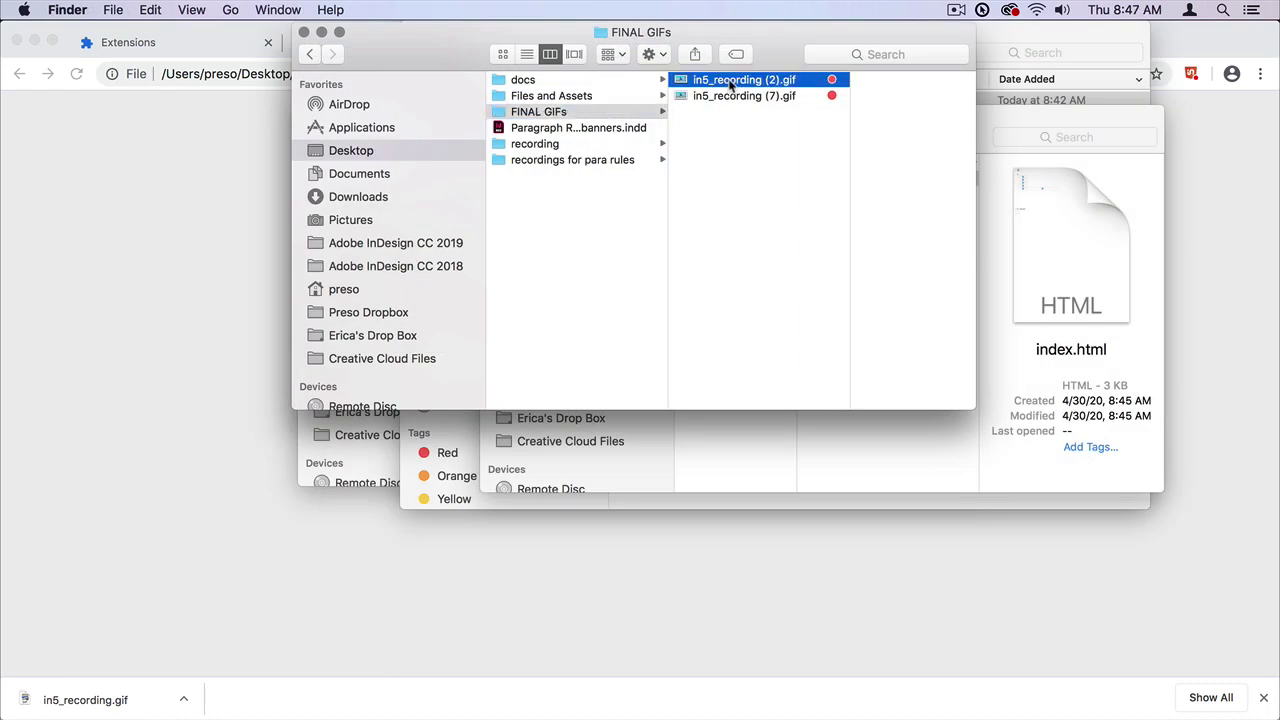
left_click_drag(692, 86, 643, 583)
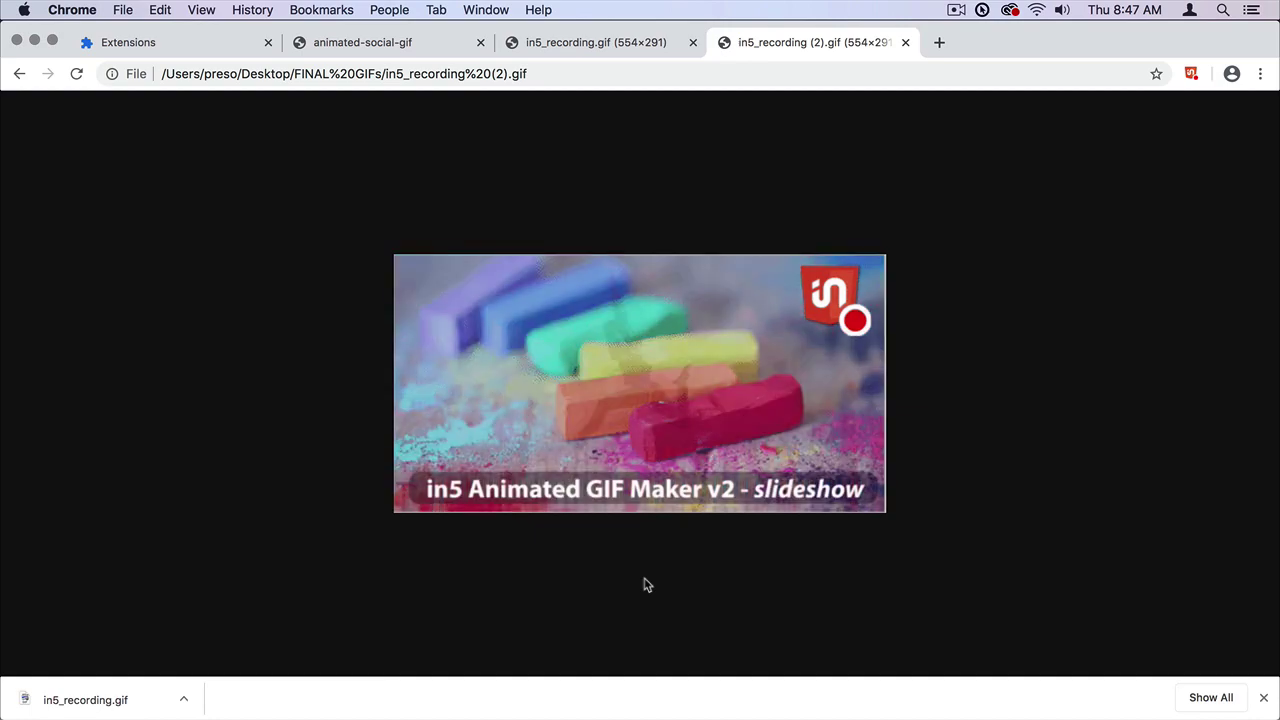
Step: Switch to Finder and drop in5_recording (7).gif into Chrome to watch it play
key("super+Tab")
left_click_drag(684, 95, 670, 583)
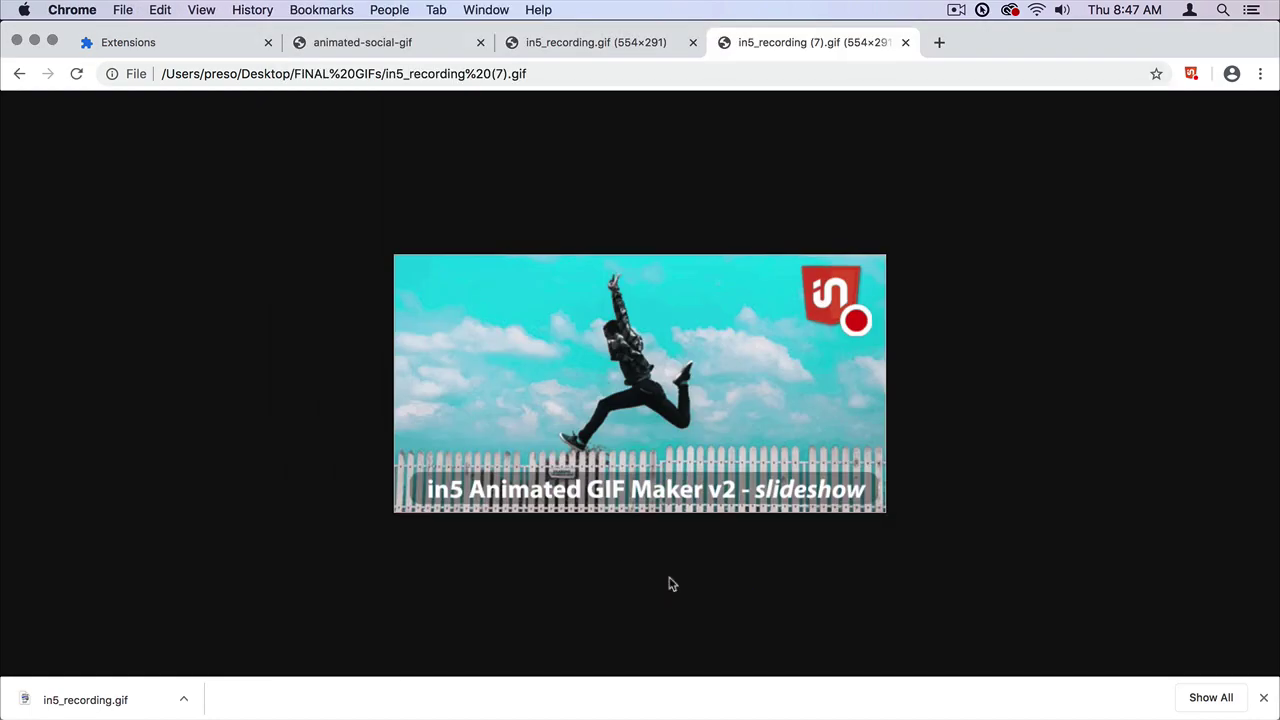